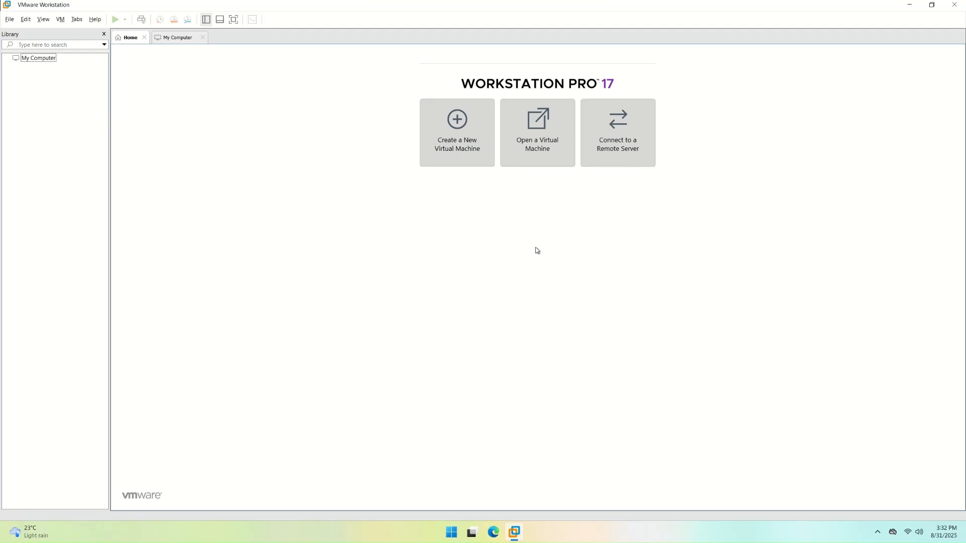
Try out the view toggles for the library sidebar, the thumbnail bar and full screen mode
click(207, 20)
click(206, 20)
click(221, 21)
click(221, 20)
click(233, 20)
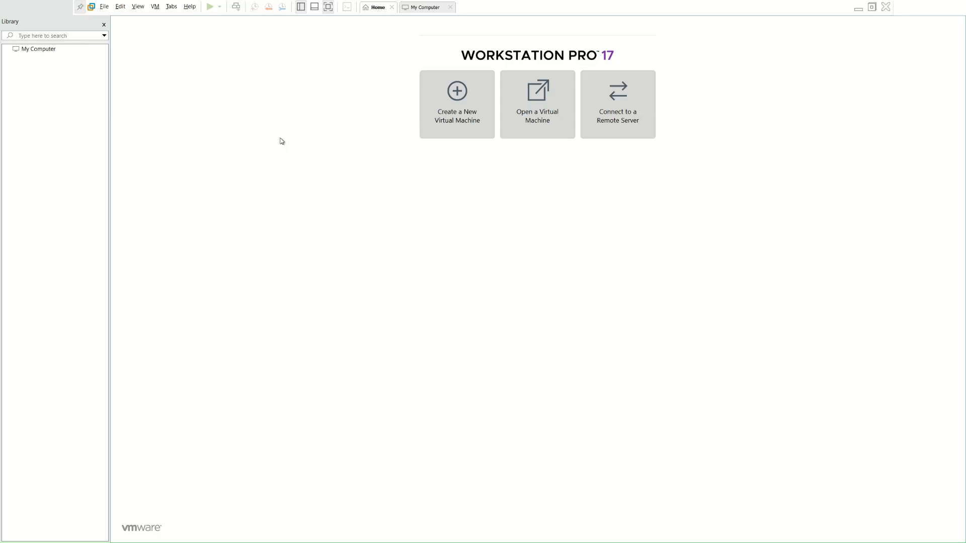
click(328, 6)
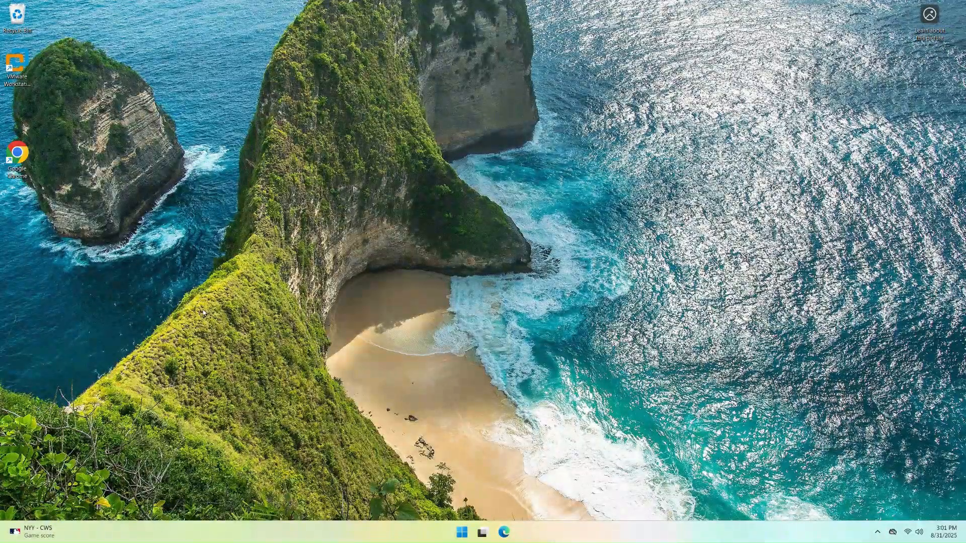
Launch VMware Workstation Pro from the desktop and show its Home page
click(15, 63)
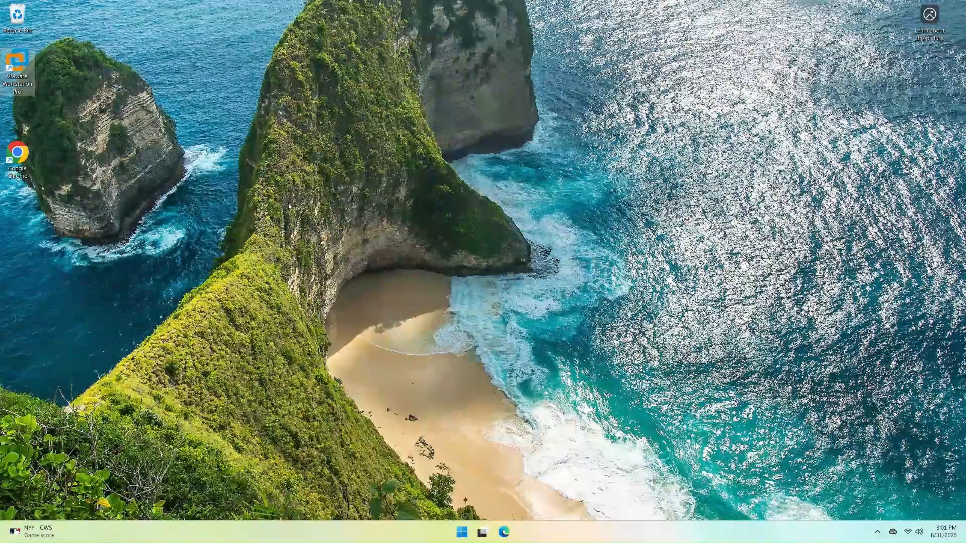
key(Return)
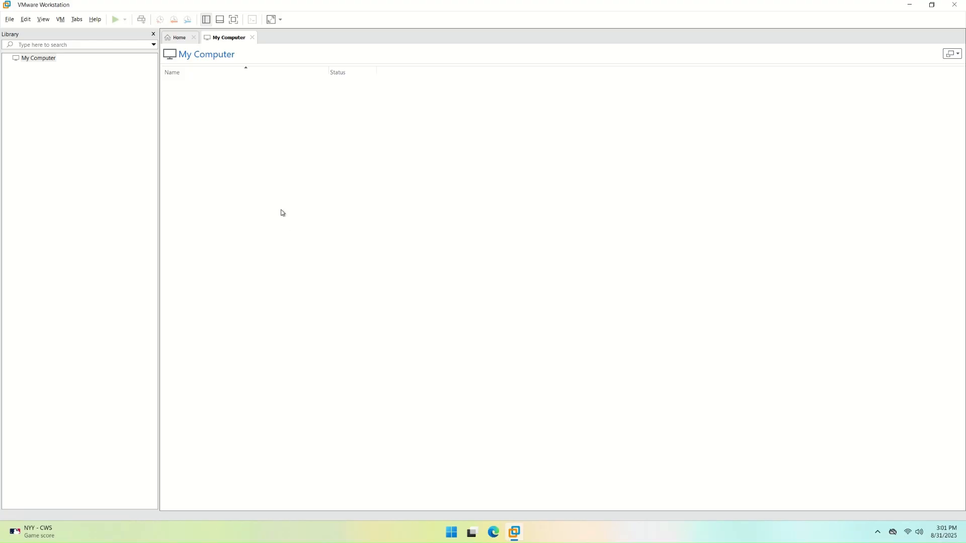
click(179, 37)
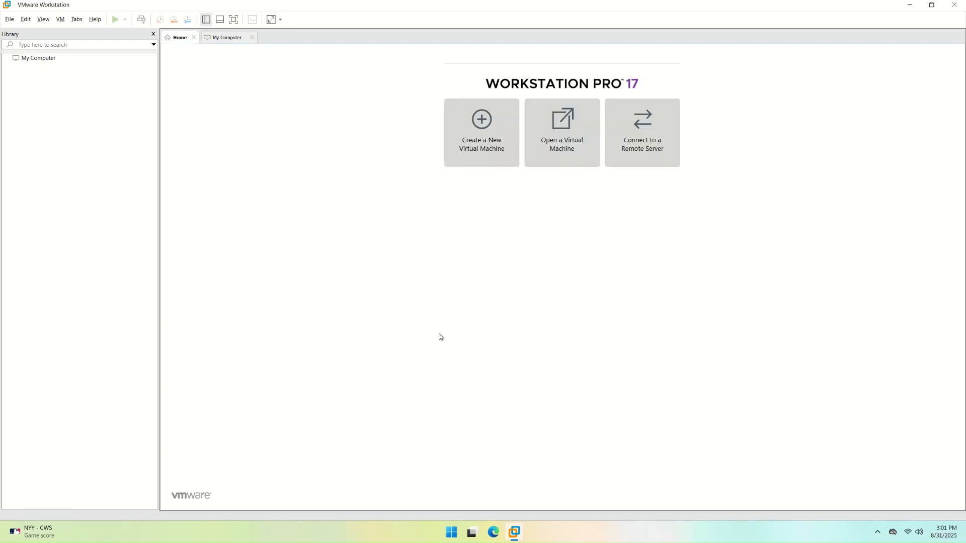
Check the product version and host details in the About VMware Workstation information, and close it
click(95, 19)
click(143, 93)
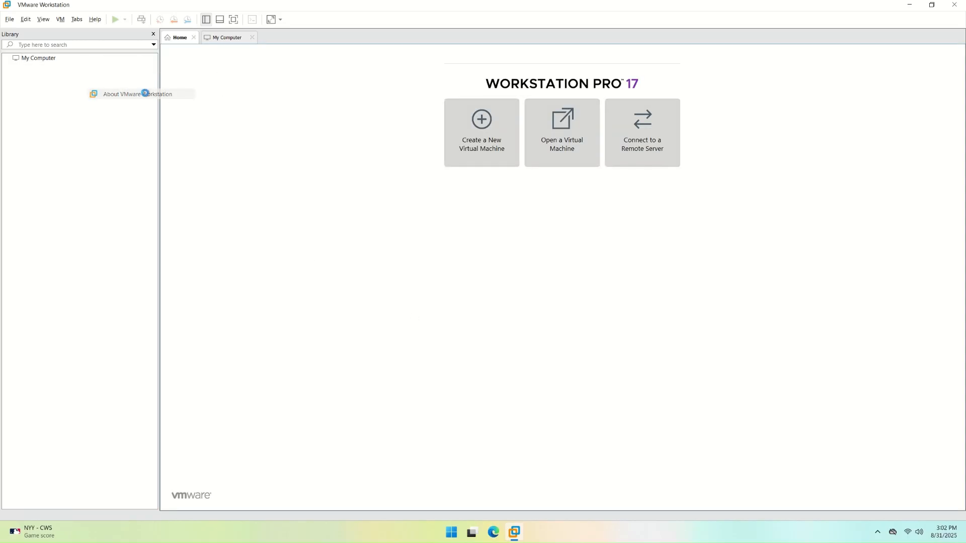
drag(487, 167, 431, 202)
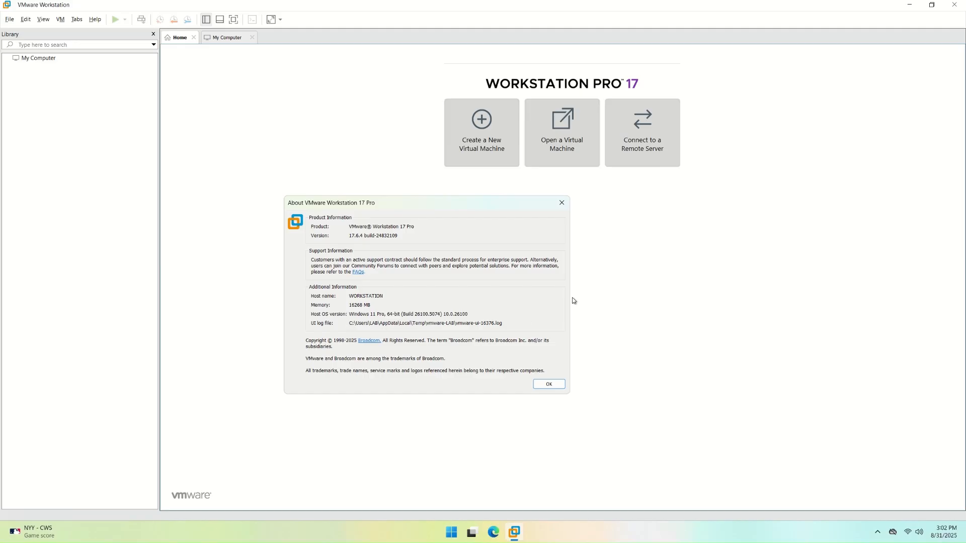
click(549, 384)
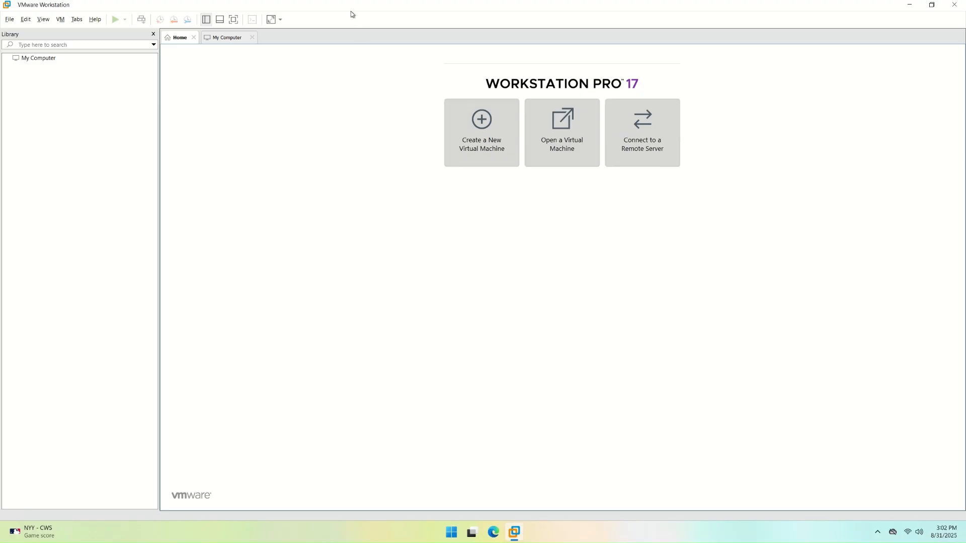
Open the Workstation preferences and examine the default location for virtual machines
click(9, 20)
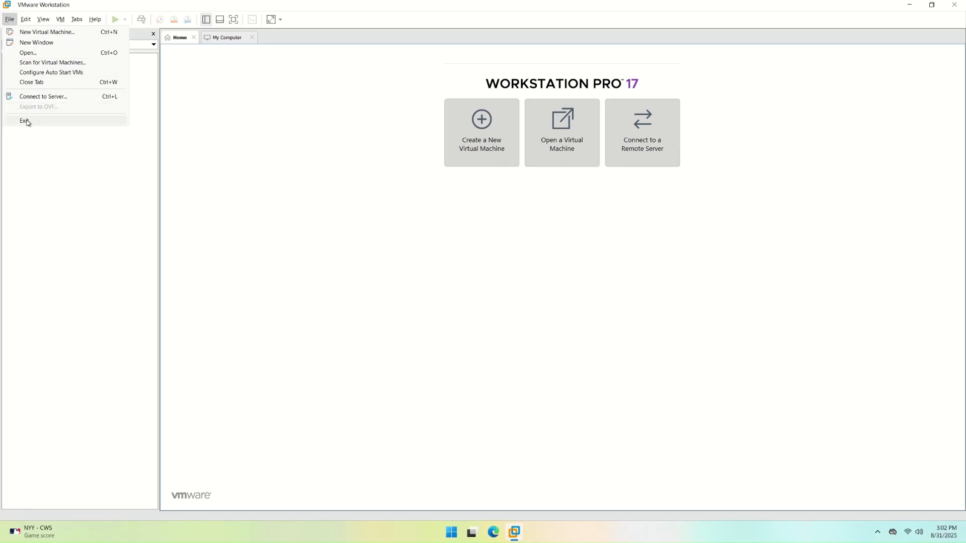
mouse_move(26, 18)
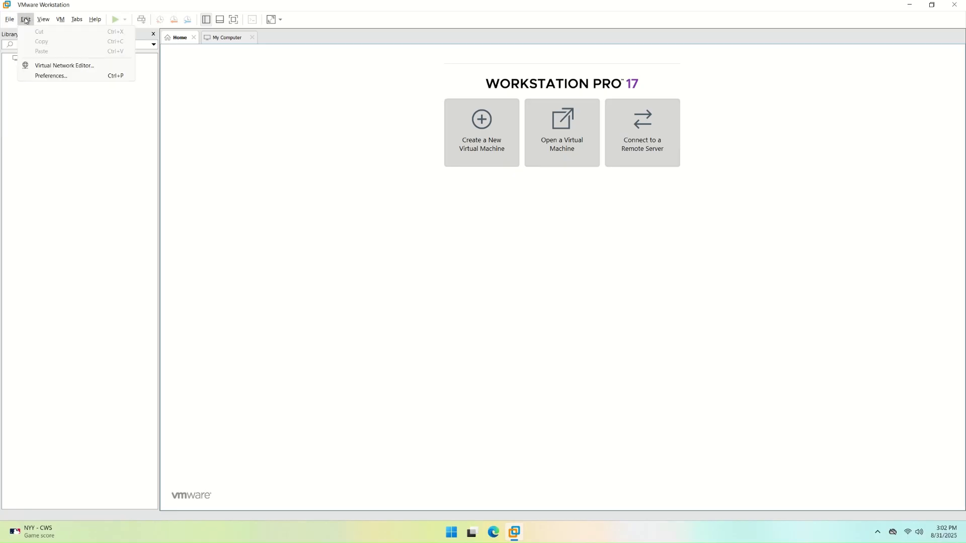
click(77, 77)
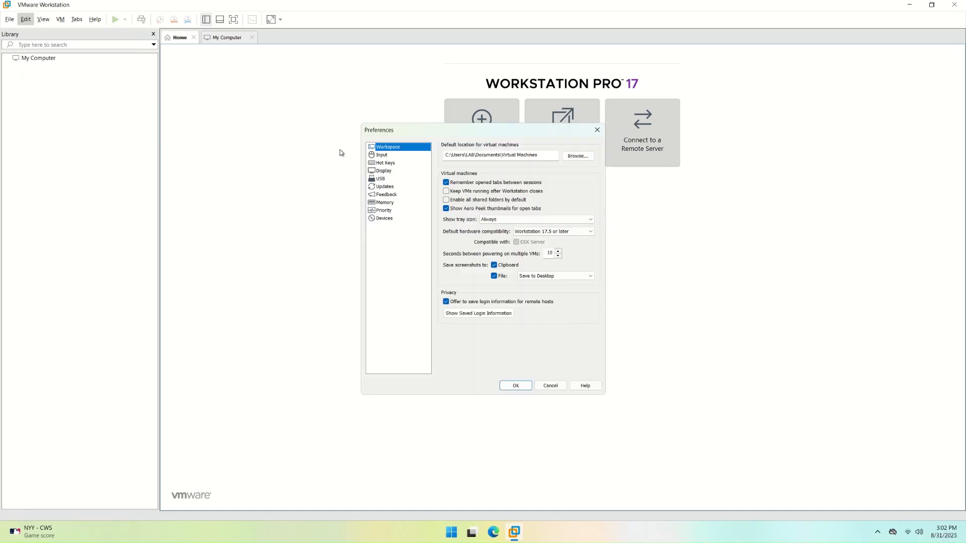
drag(538, 155, 322, 150)
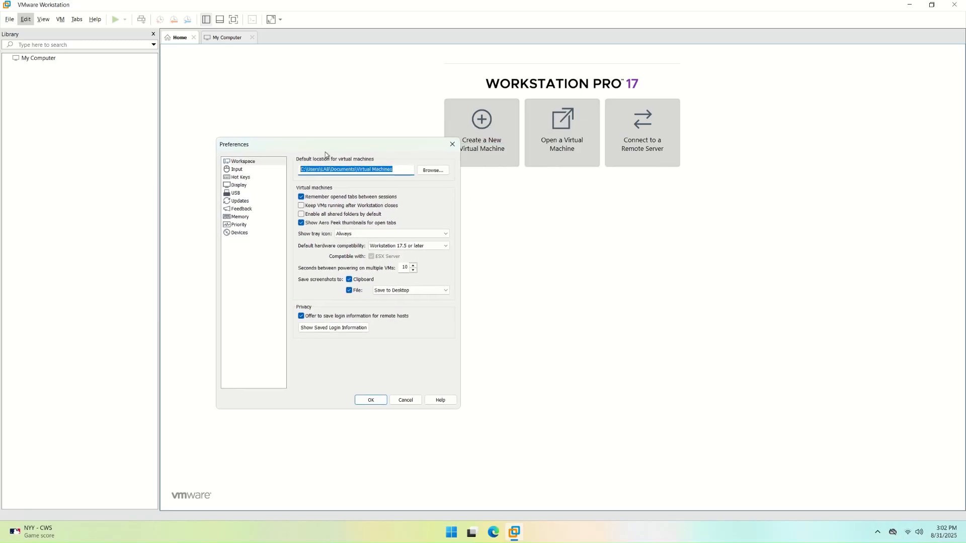
click(406, 167)
drag(303, 170, 402, 171)
Switch to File Explorer, create a folder named LAB on the Windows (C:) drive and open it
click(453, 535)
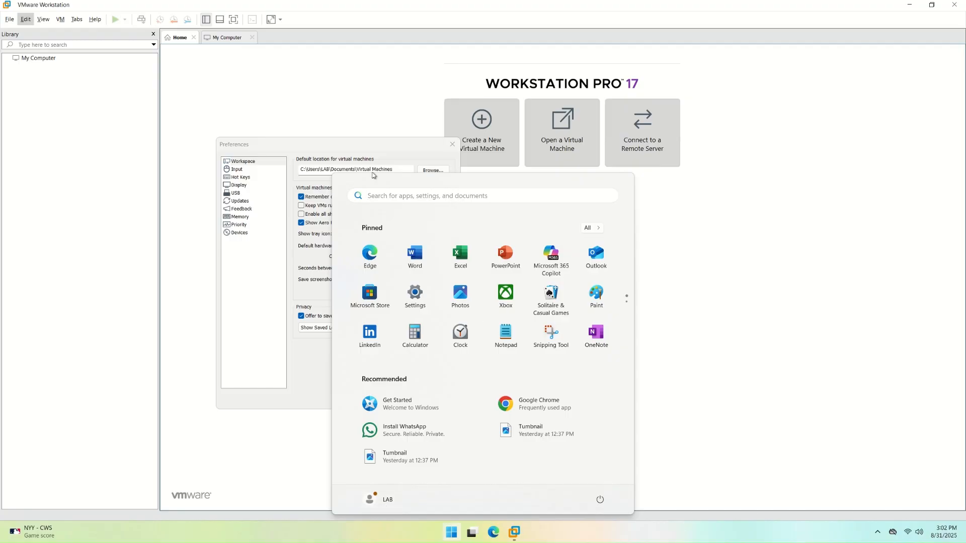
click(403, 147)
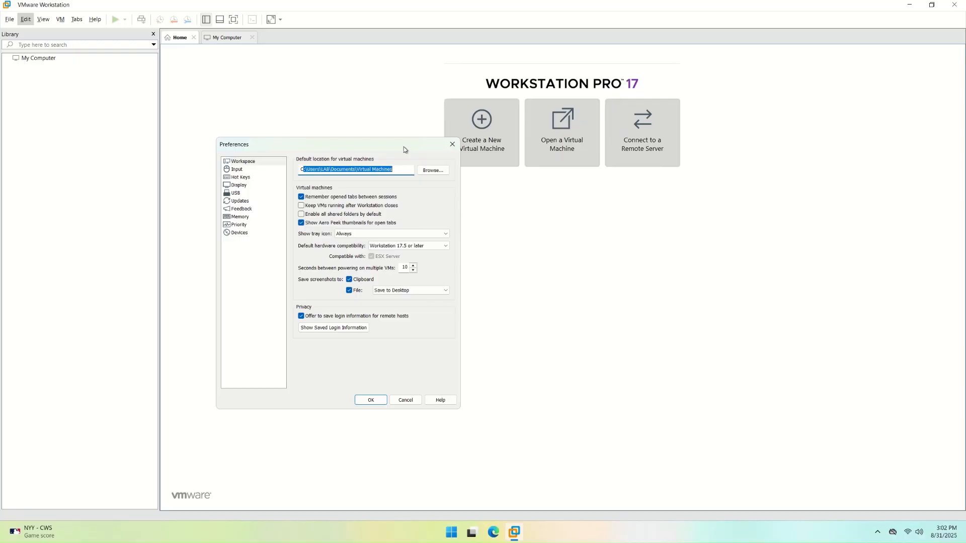
key(super+e)
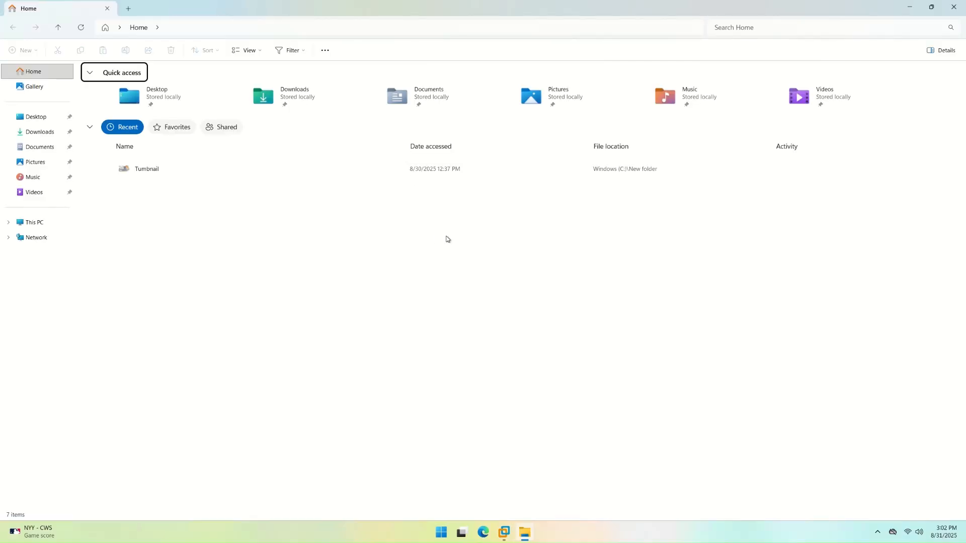
click(38, 223)
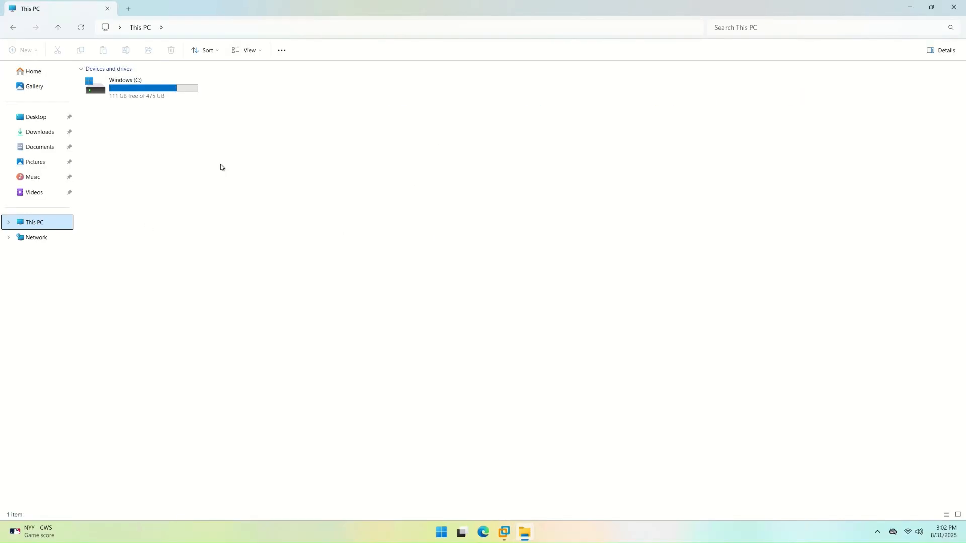
double_click(137, 90)
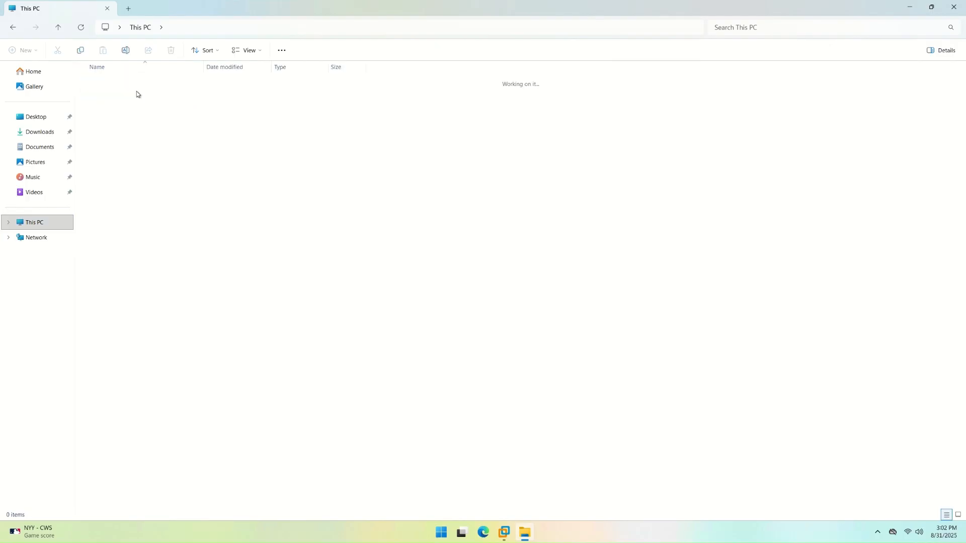
right_click(163, 332)
mouse_move(247, 411)
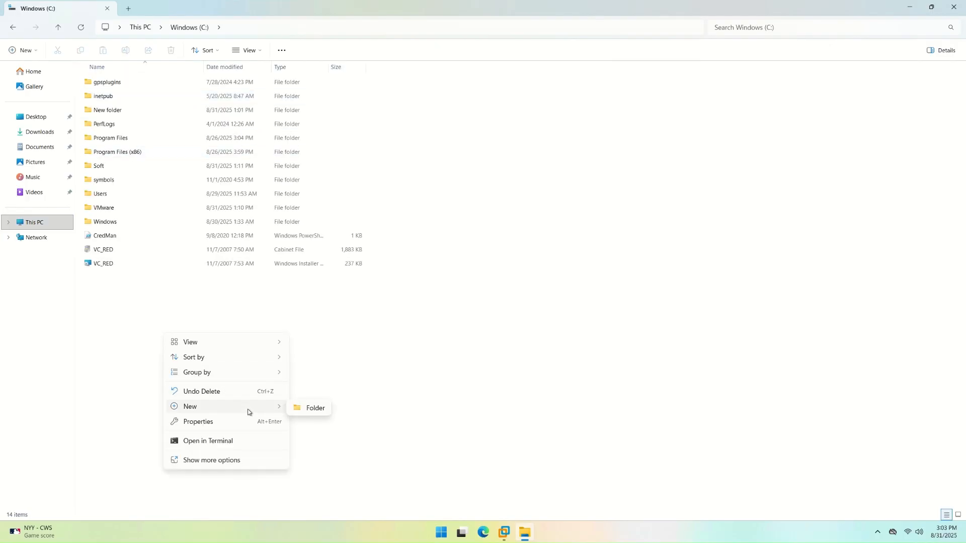
click(308, 409)
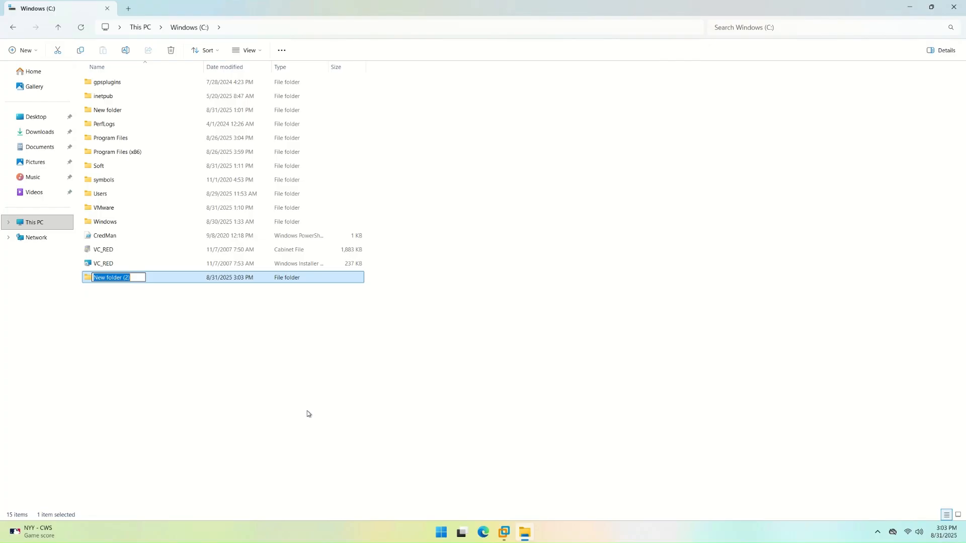
text(LAB)
key(Return)
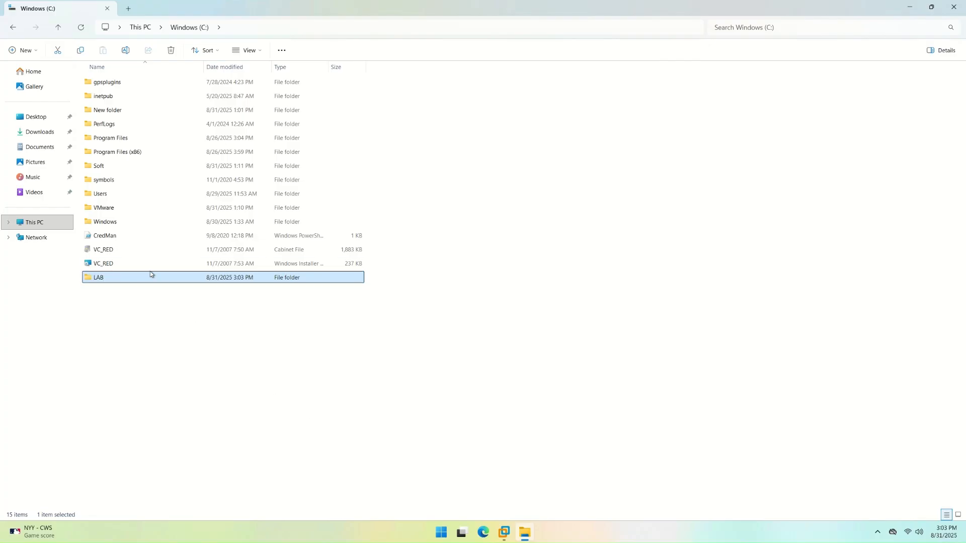
double_click(130, 281)
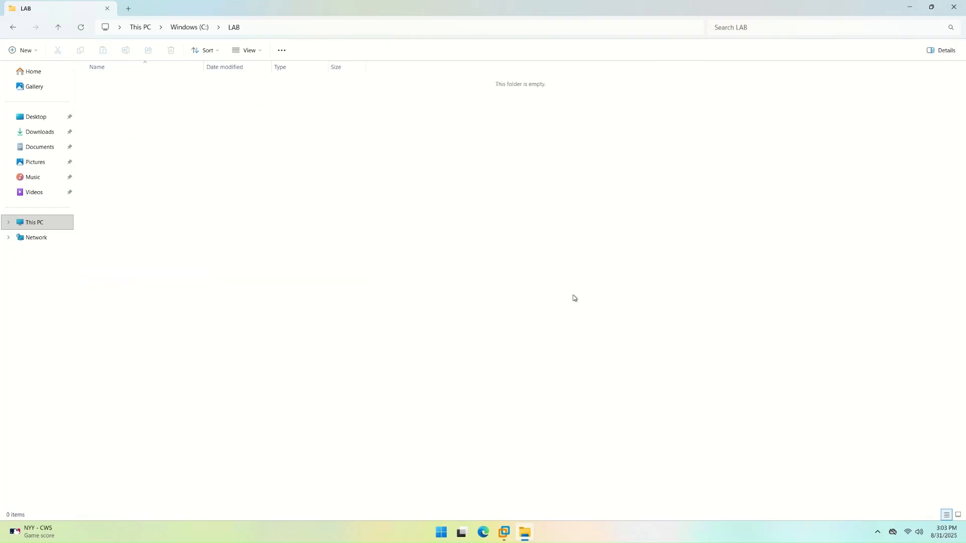
Switch back to VMware Workstation and set the default location for virtual machines to C:\LAB
click(504, 532)
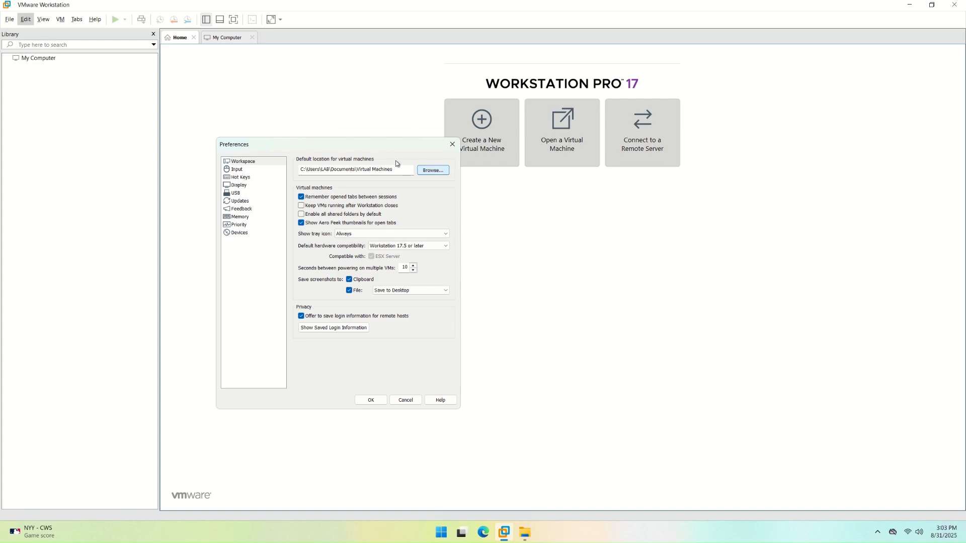
drag(377, 146, 343, 106)
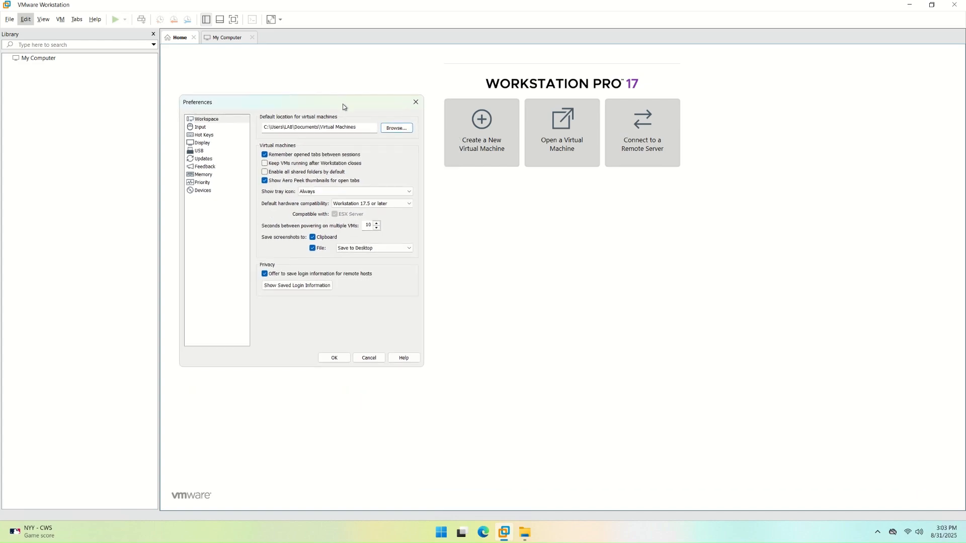
triple_click(321, 130)
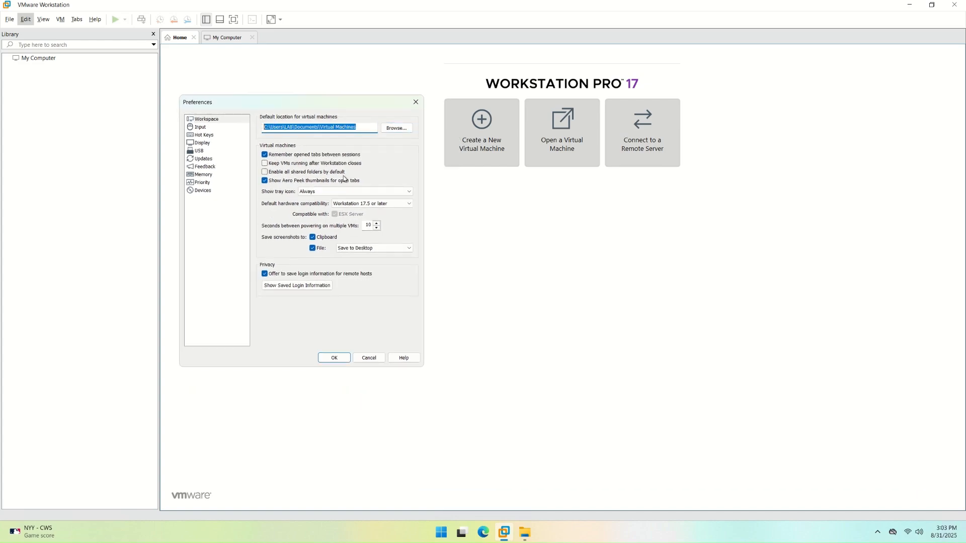
click(397, 128)
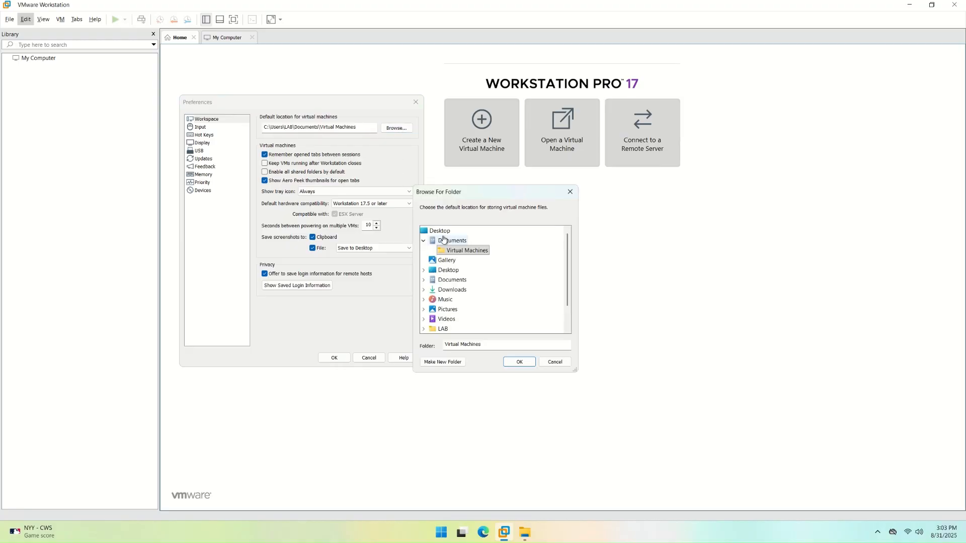
double_click(443, 240)
scroll(439, 255, down, 2)
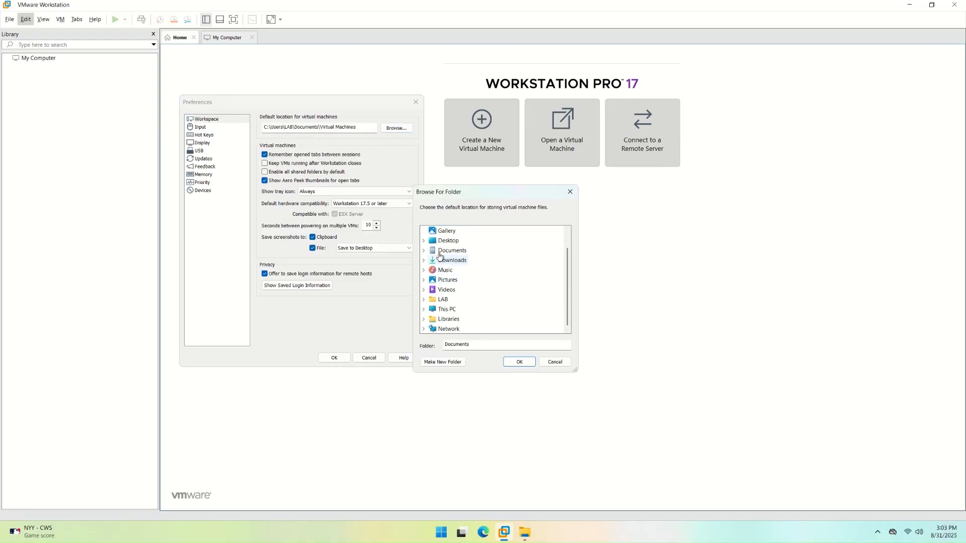
double_click(446, 312)
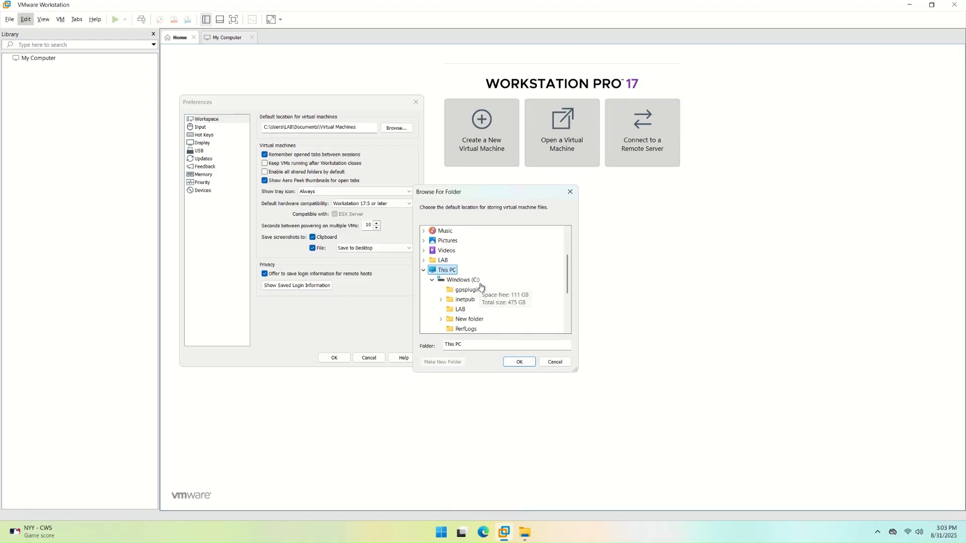
scroll(501, 307, down, 2)
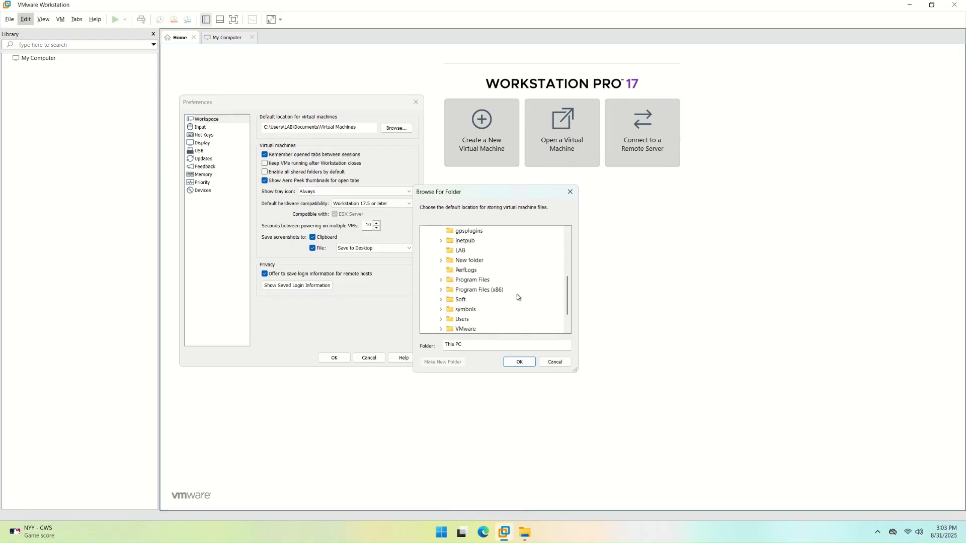
click(461, 251)
click(526, 367)
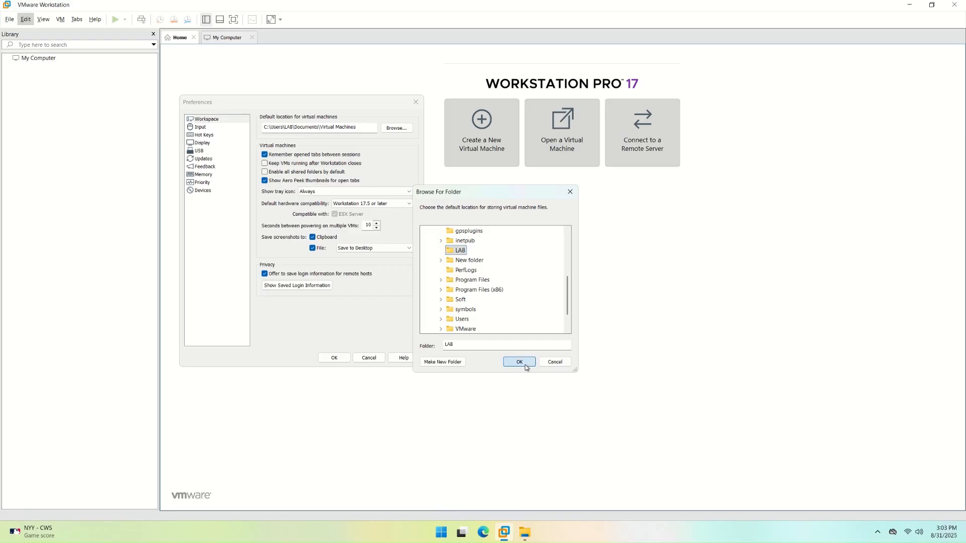
click(340, 361)
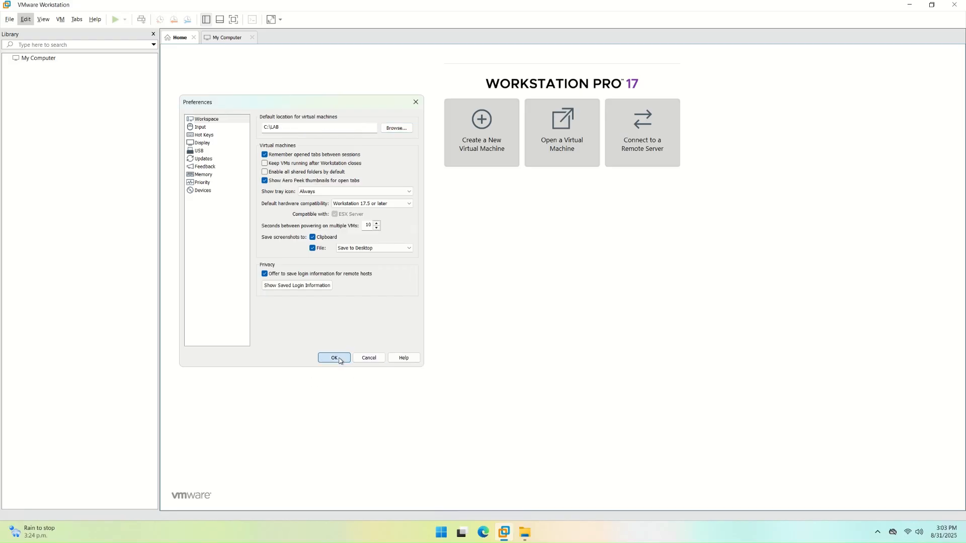
Set the host RAM reserved for all running virtual machines to 12687 MB in the memory preferences
click(200, 130)
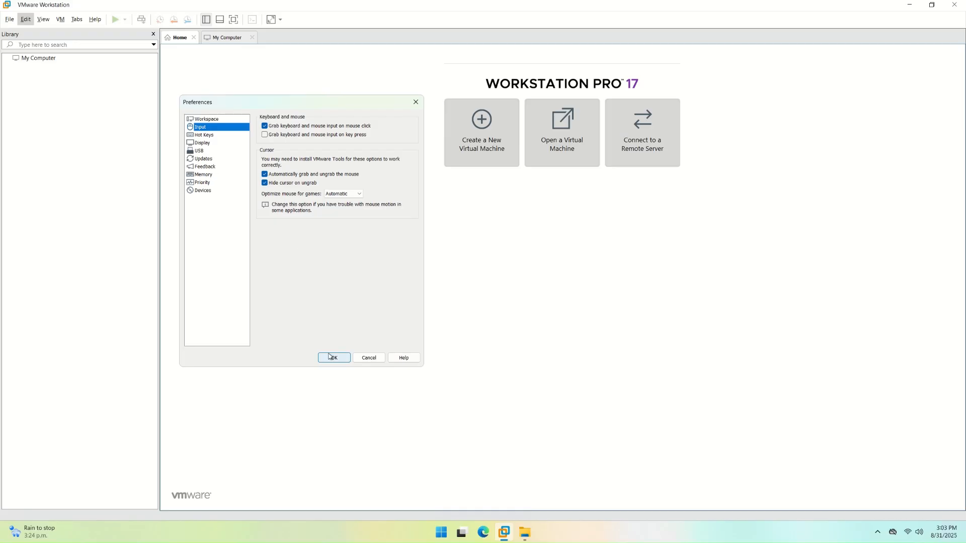
click(204, 174)
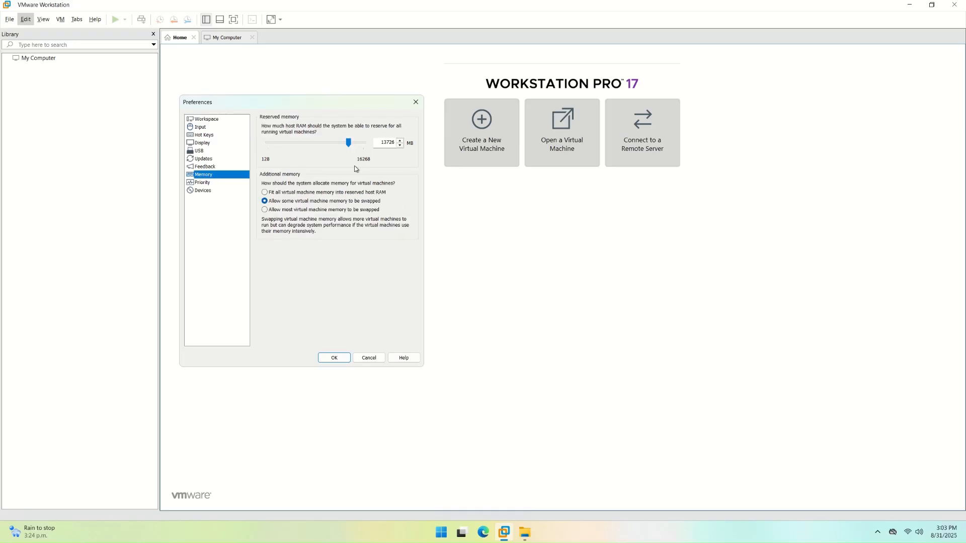
click(355, 147)
drag(354, 147, 344, 146)
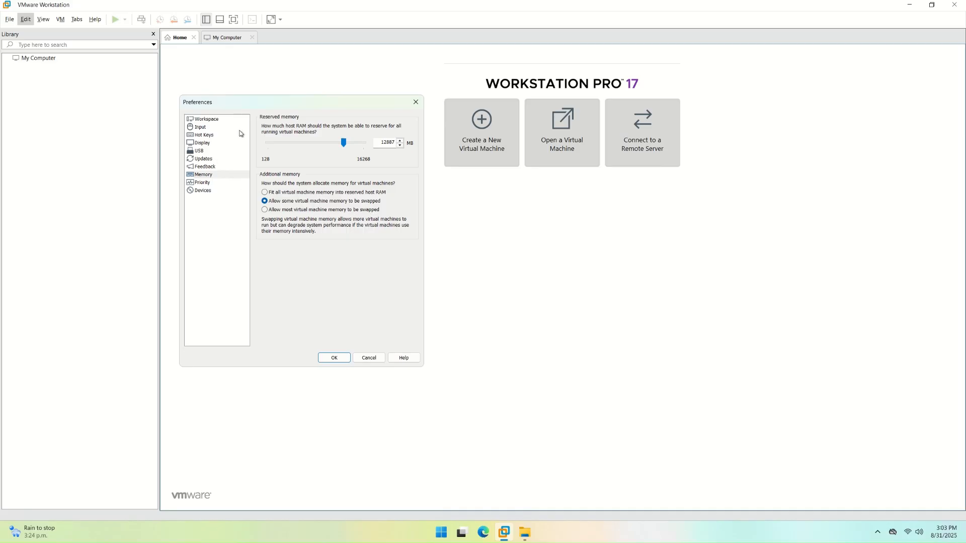
Set newly detected USB devices to connect to the foreground virtual machine
click(199, 152)
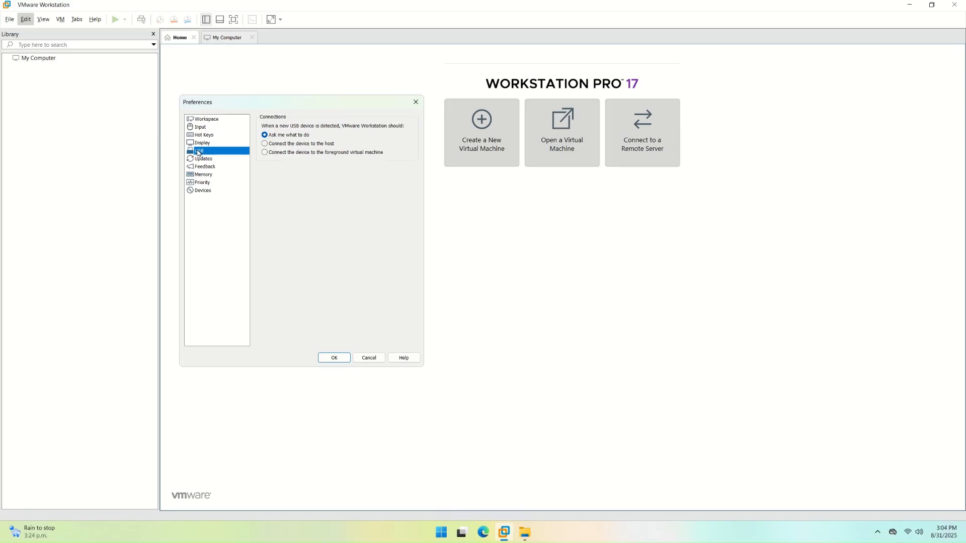
click(300, 144)
click(301, 152)
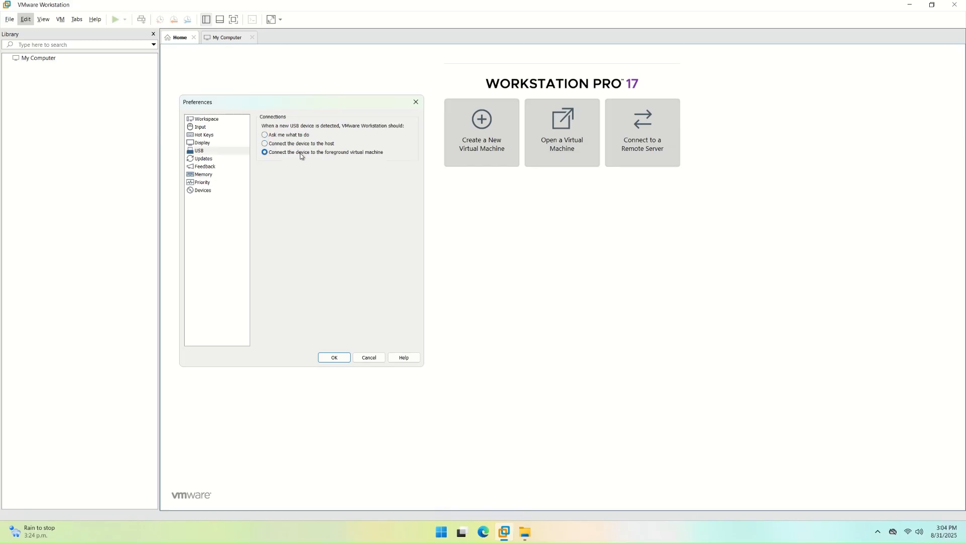
Set the USB preference so that VMware Workstation asks what to do when a new device is detected
click(296, 136)
click(293, 145)
click(290, 153)
click(297, 145)
click(299, 136)
Try switching the startup product-update check and the software-component check off and back on in the update preferences
click(205, 159)
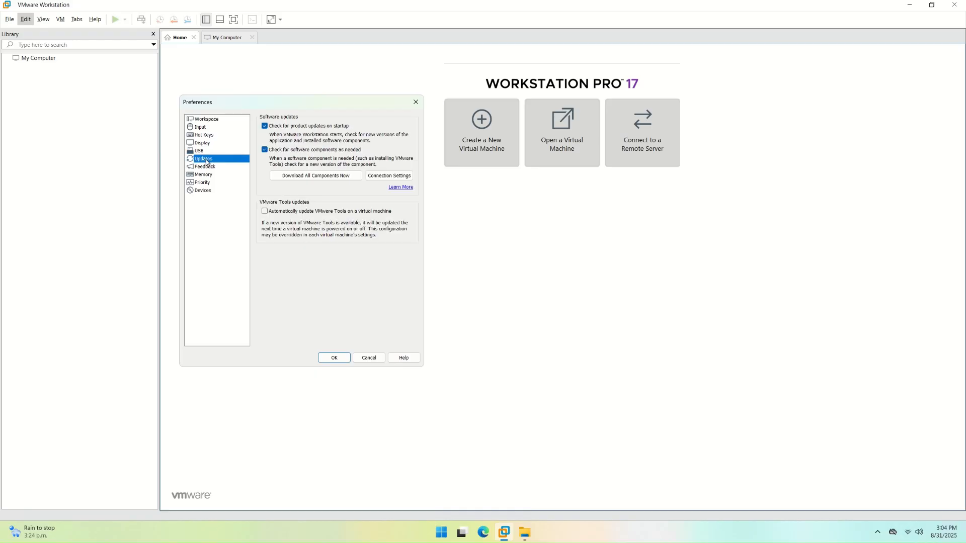
click(264, 127)
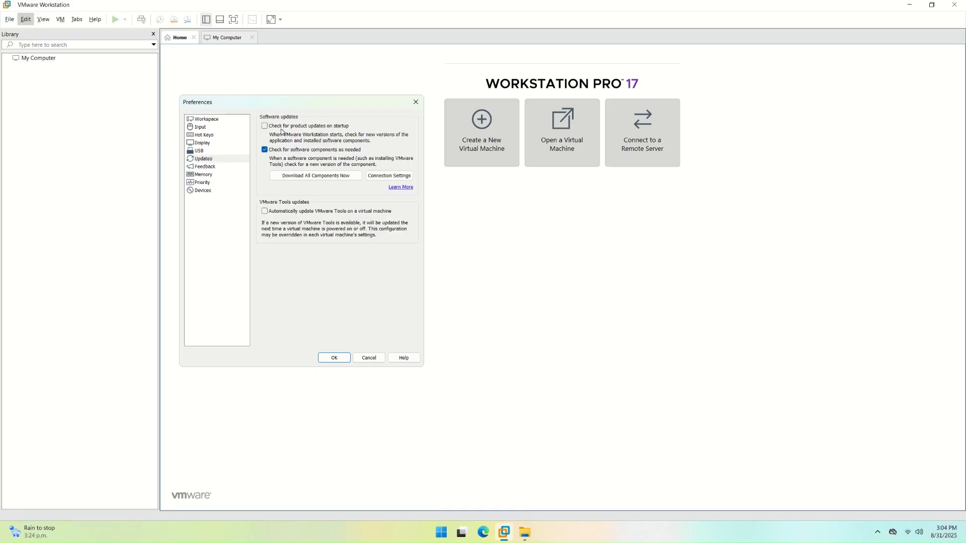
click(265, 126)
click(265, 151)
click(265, 150)
Review the Devices, Input, Hot Keys, Display and USB preference pages
click(211, 191)
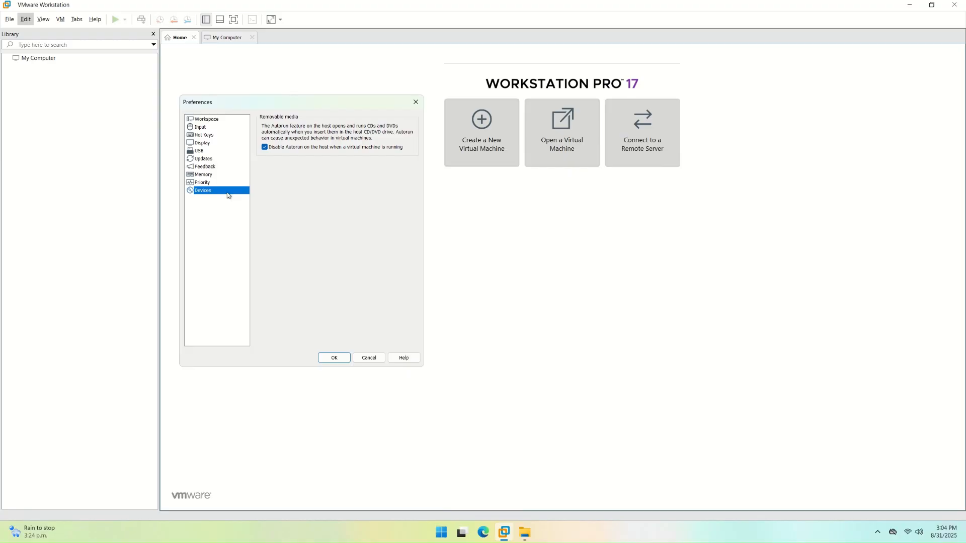
click(204, 128)
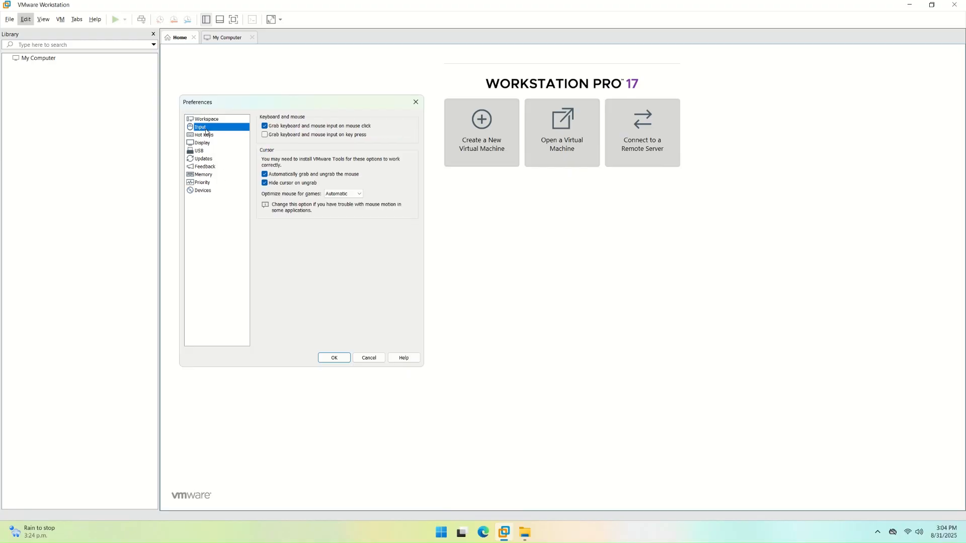
click(210, 137)
click(211, 145)
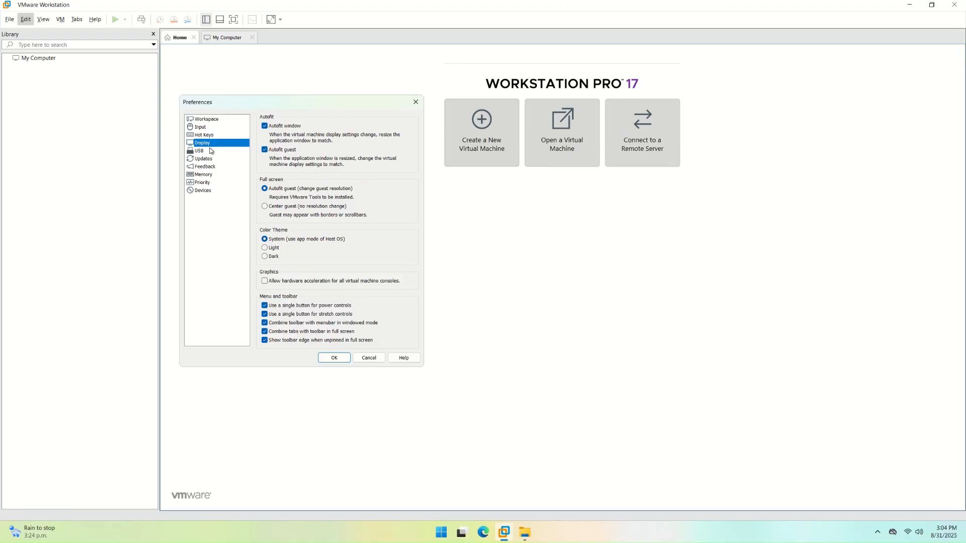
click(210, 149)
click(210, 145)
click(209, 150)
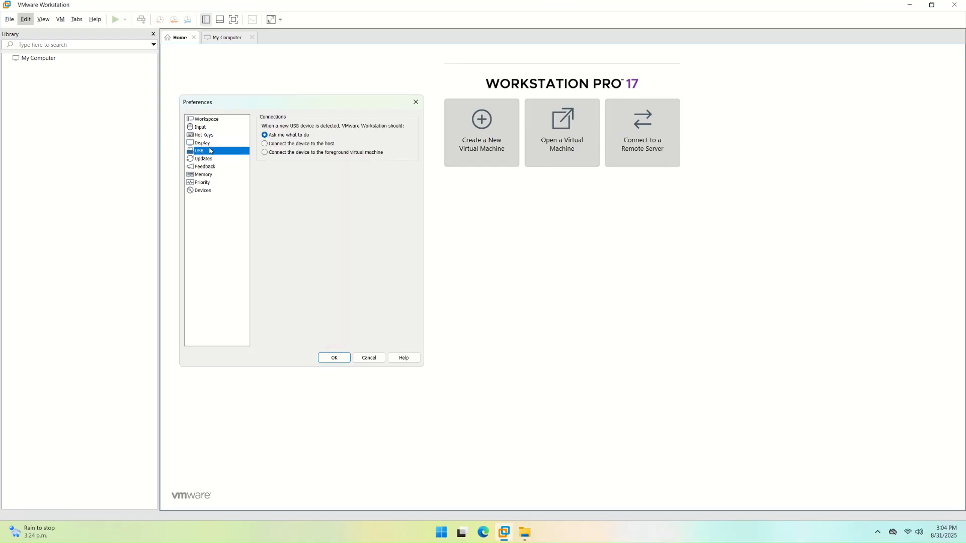
Review the workspace preferences, including the default hardware compatibility choices, screenshot save location and saved login information
click(206, 121)
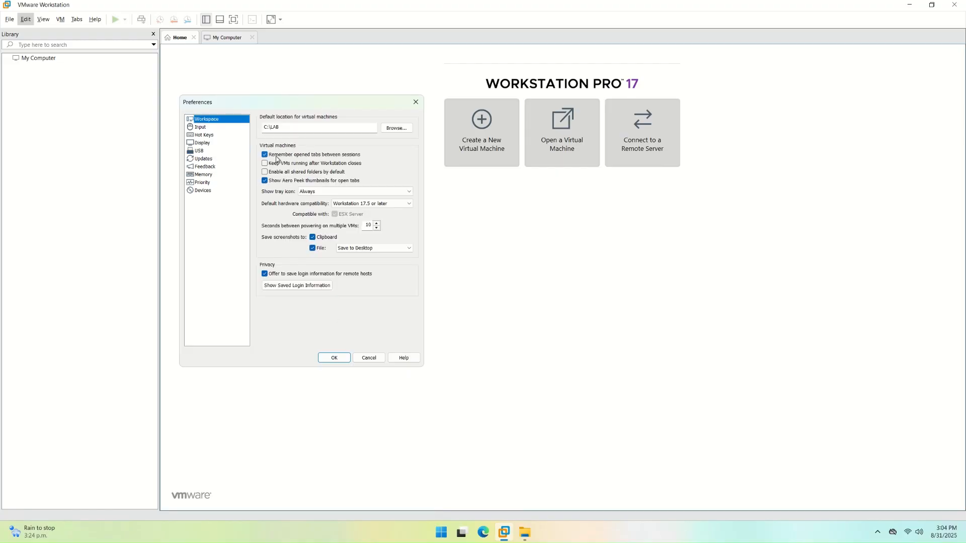
click(408, 204)
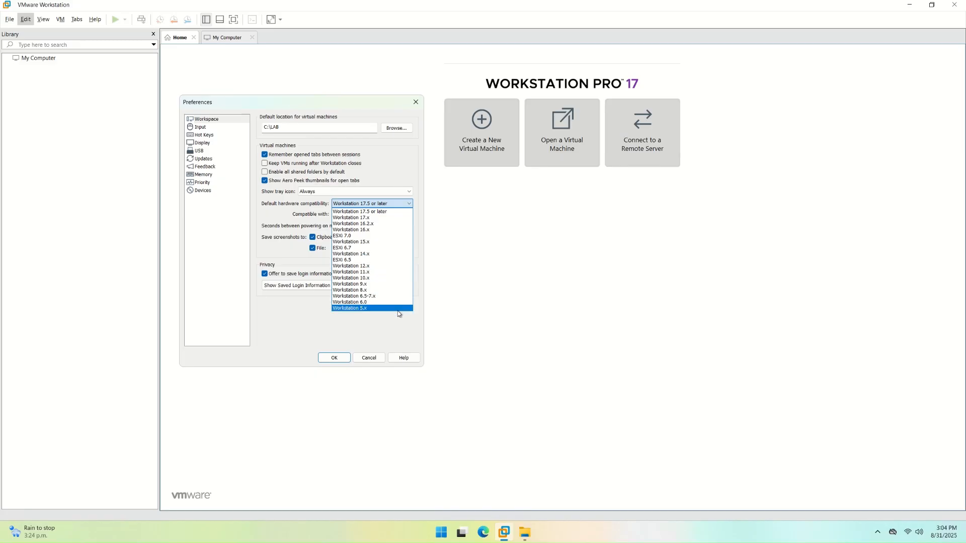
click(395, 204)
click(392, 249)
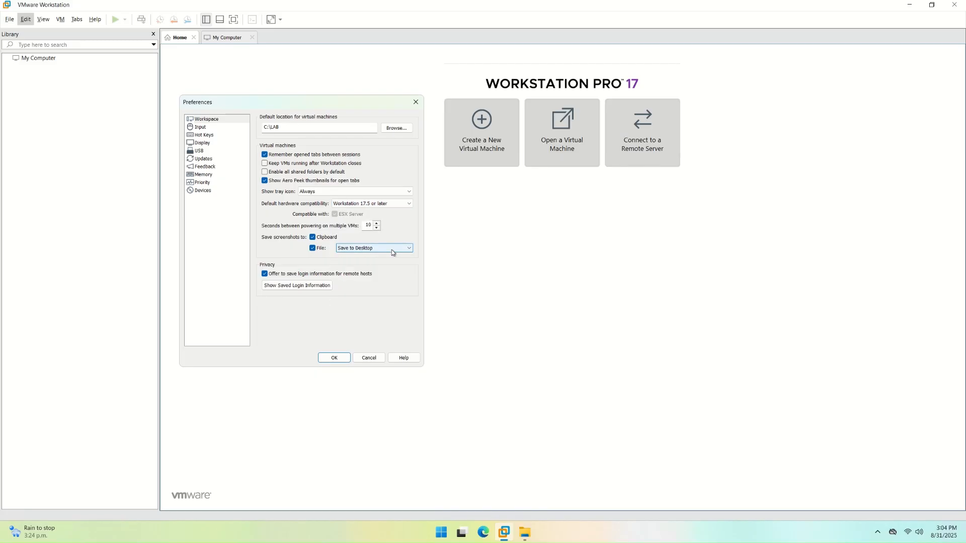
click(404, 251)
click(293, 286)
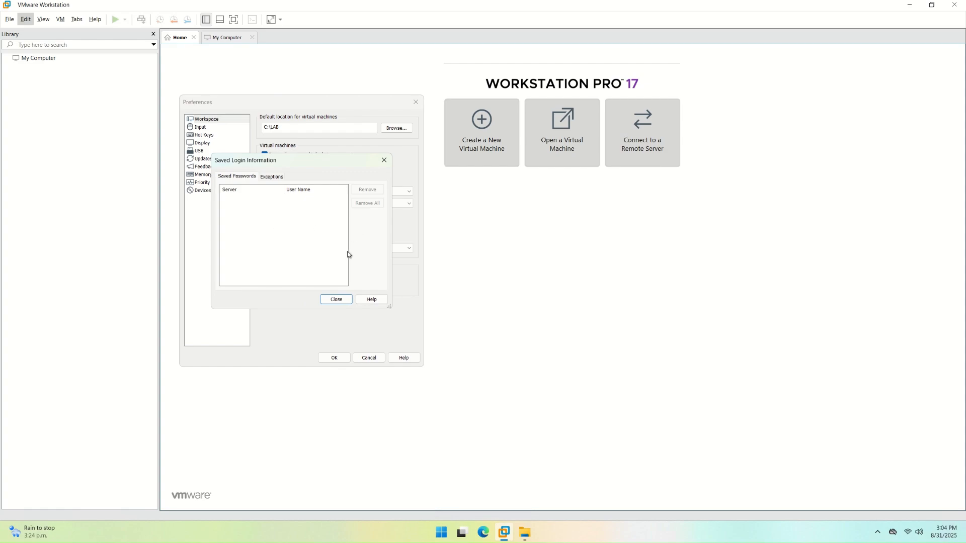
click(338, 300)
Save the preferences and approve the administrator privilege request for the VMware product
click(327, 359)
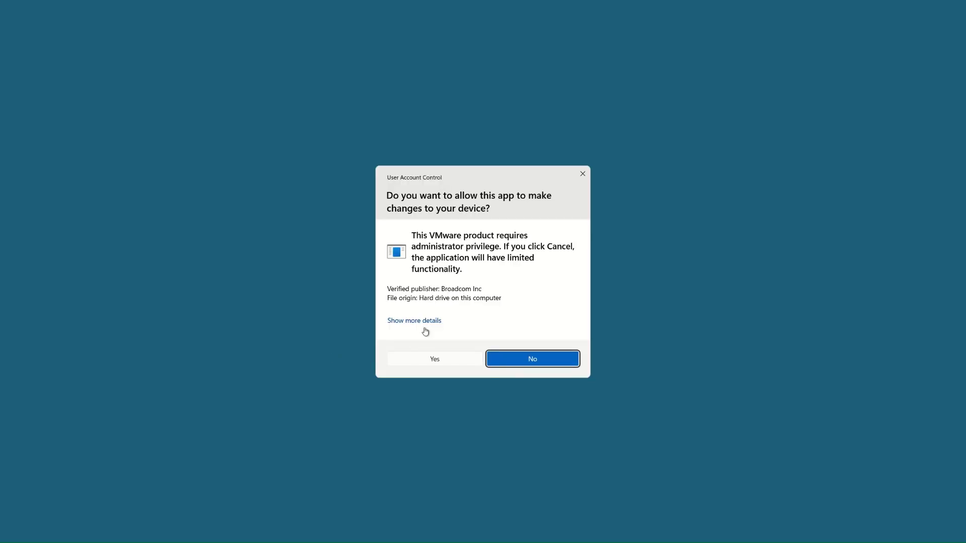
click(424, 329)
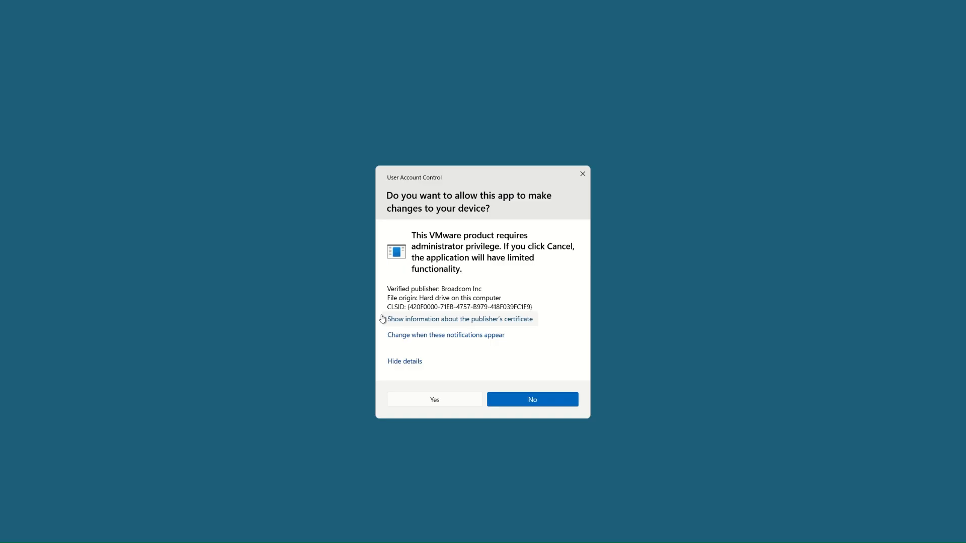
click(416, 401)
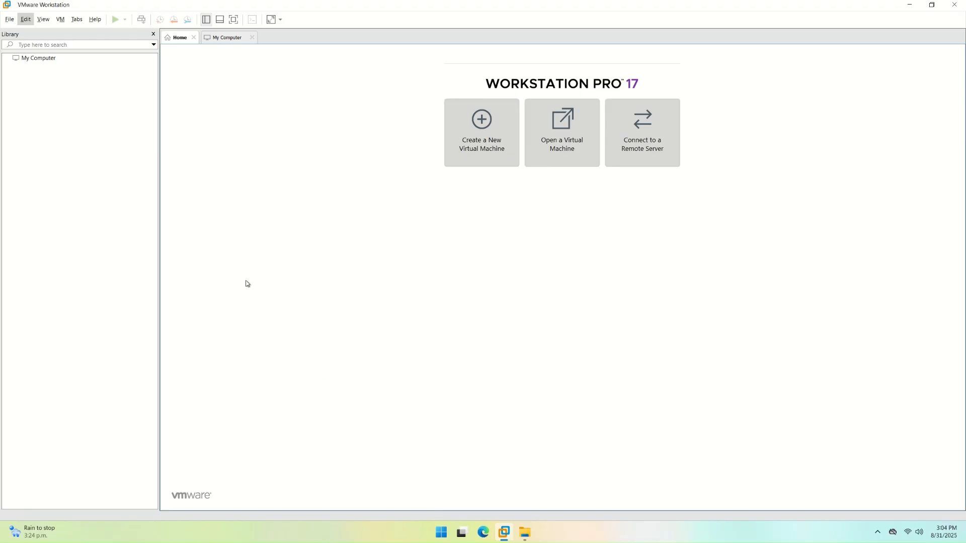
Reopen the preferences to check the default virtual machine location and close them again
click(26, 20)
click(51, 76)
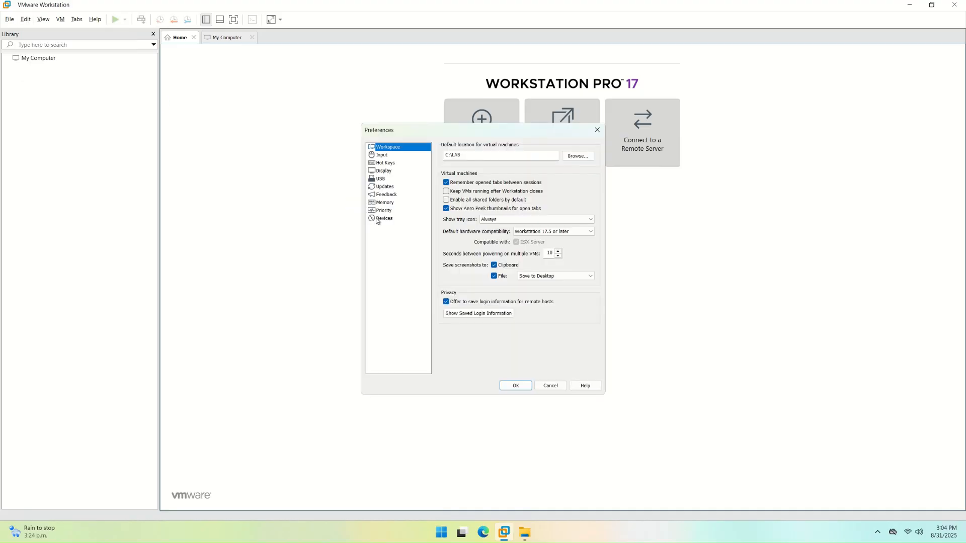
key(Tab)
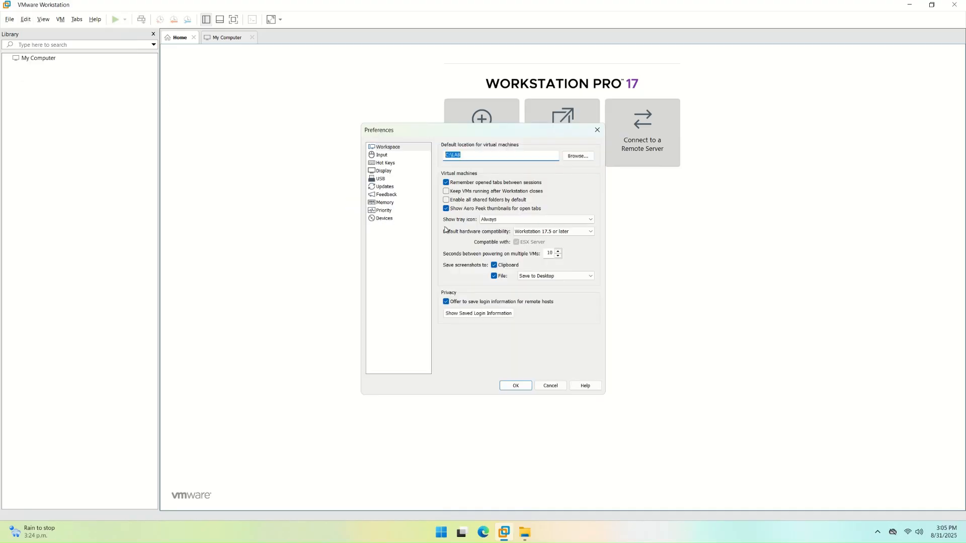
click(515, 388)
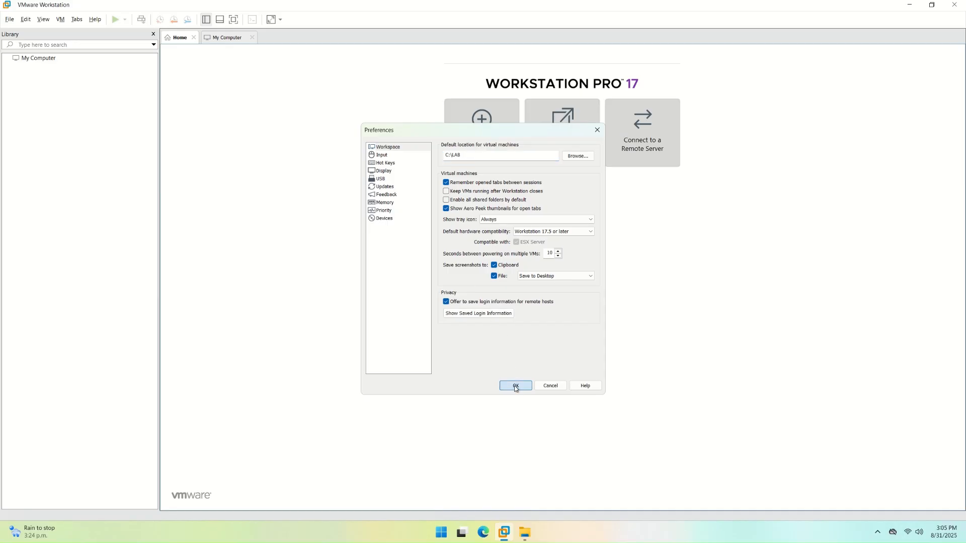
Open the Virtual Network Editor and grant it administrator privileges so the network configuration can be changed
click(27, 19)
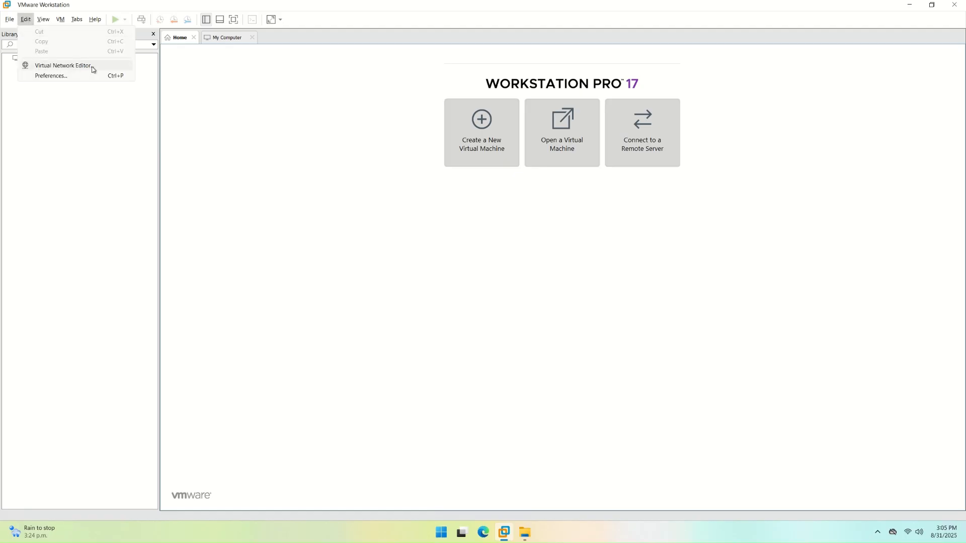
click(123, 69)
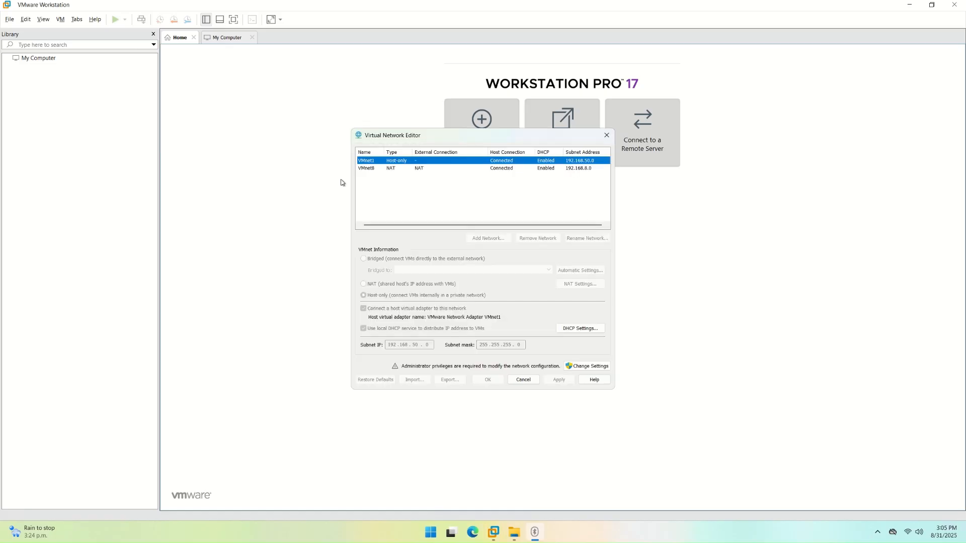
click(426, 171)
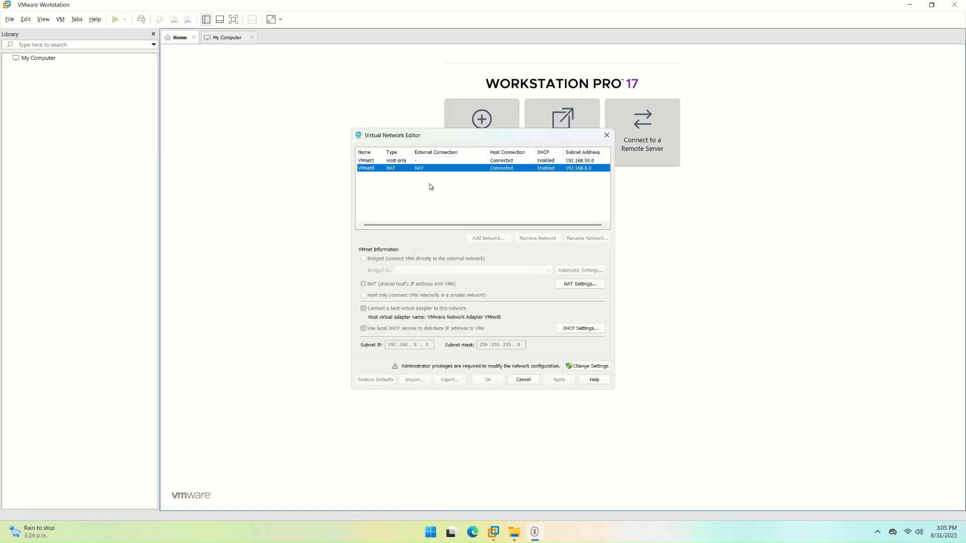
click(498, 160)
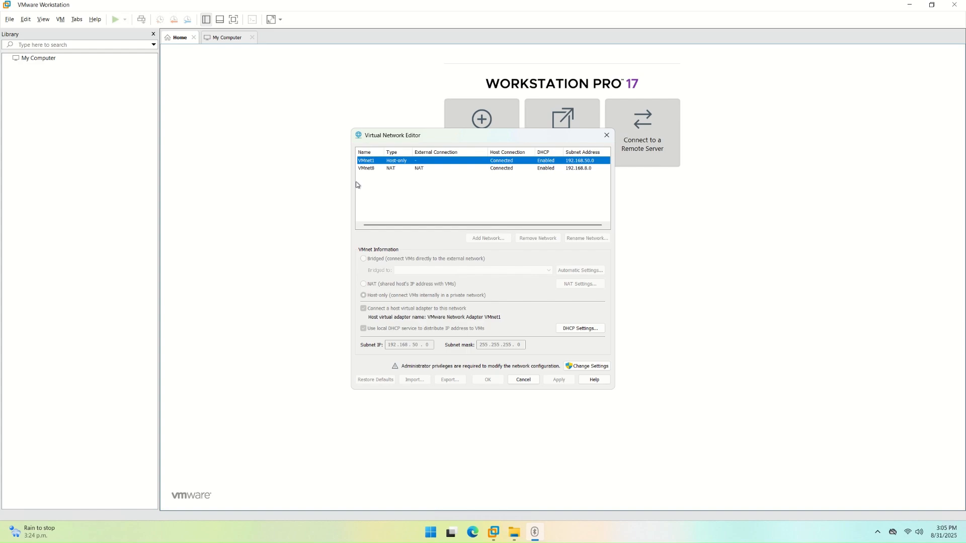
click(587, 366)
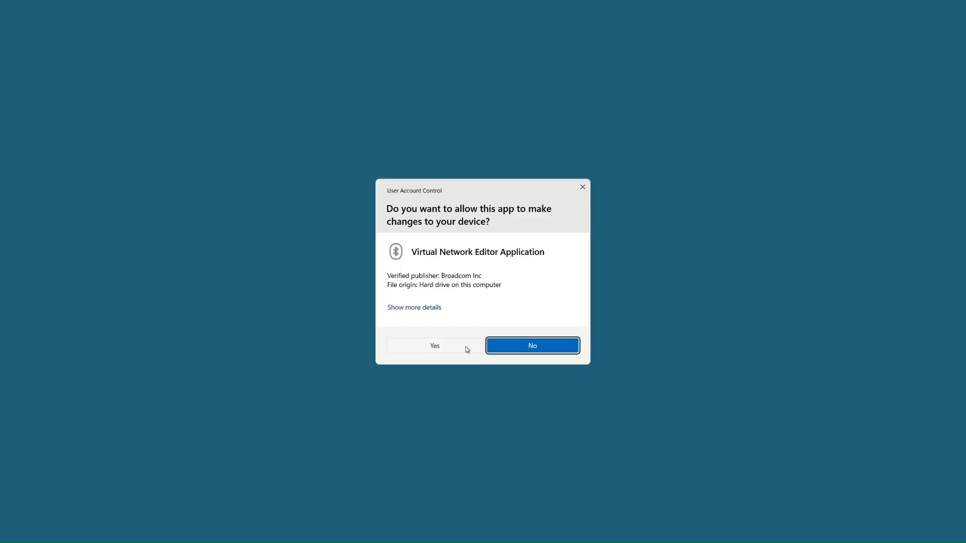
click(415, 308)
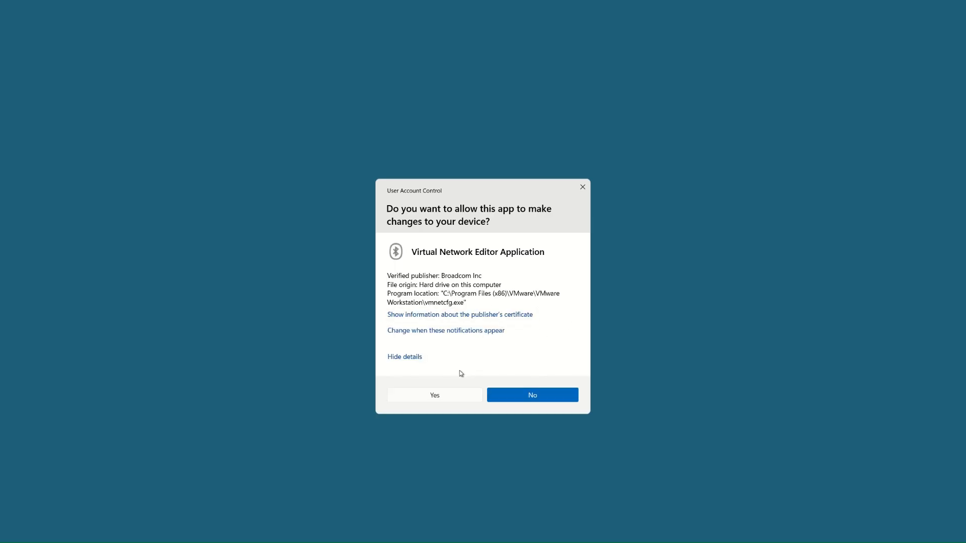
click(431, 397)
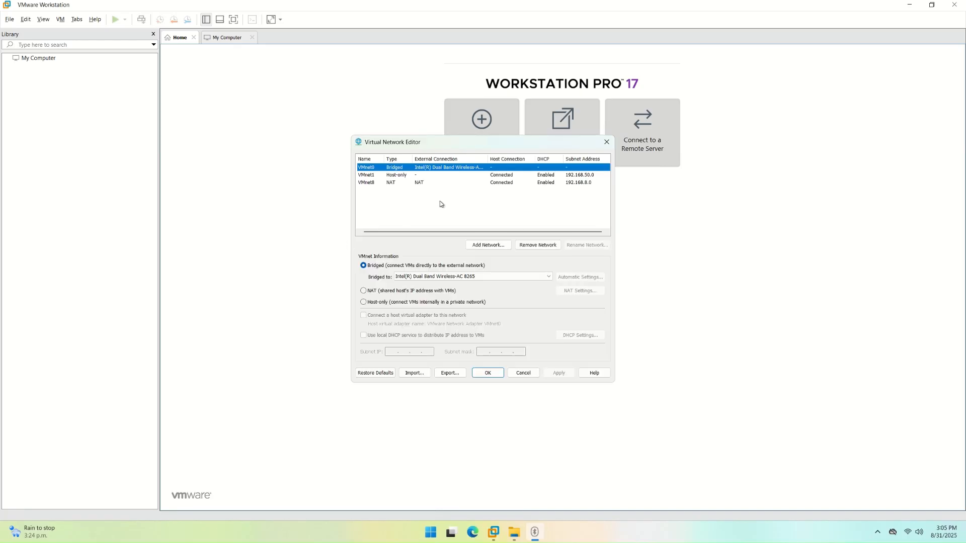
Bridge VMnet0 to the Intel(R) Dual Band Wireless-AC 8265 adapter and save the network configuration
click(441, 283)
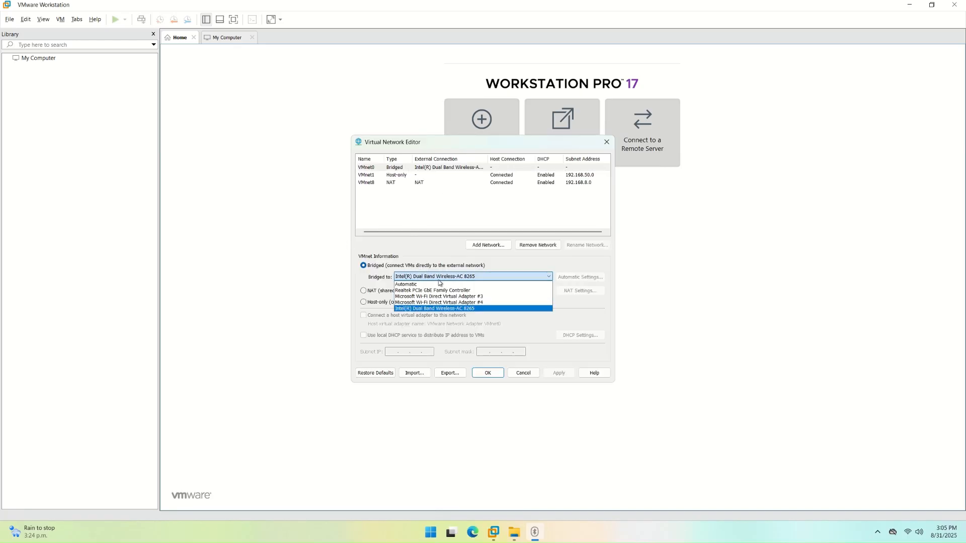
click(494, 309)
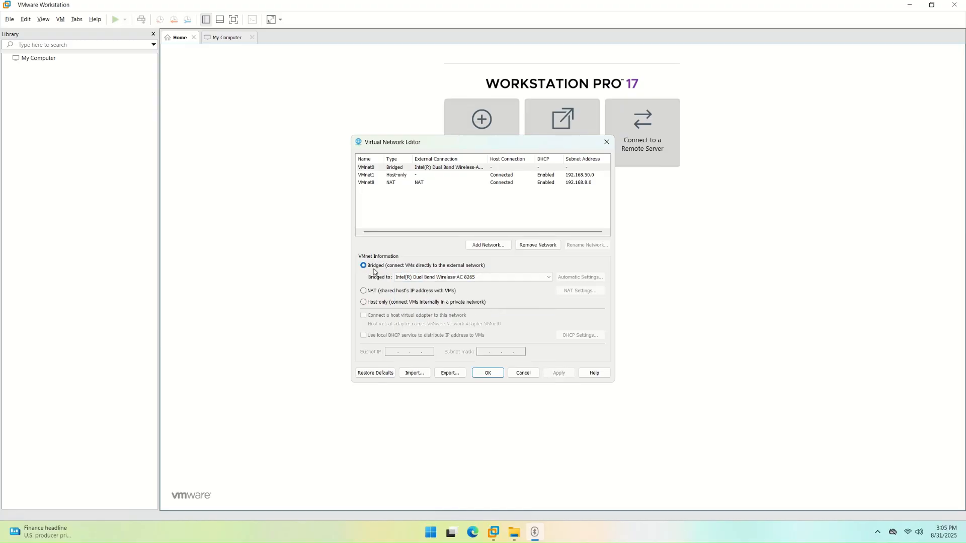
click(417, 277)
click(461, 310)
click(489, 375)
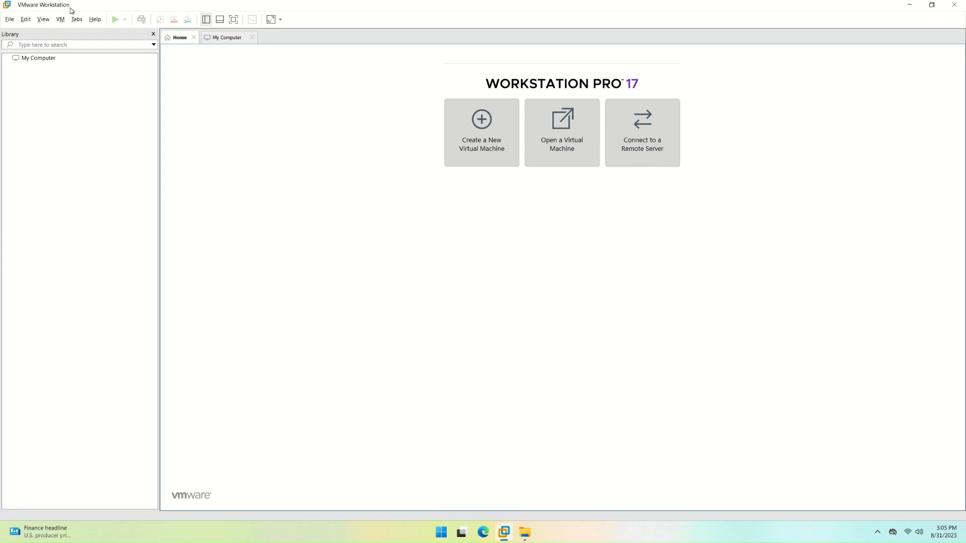
click(43, 19)
mouse_move(28, 20)
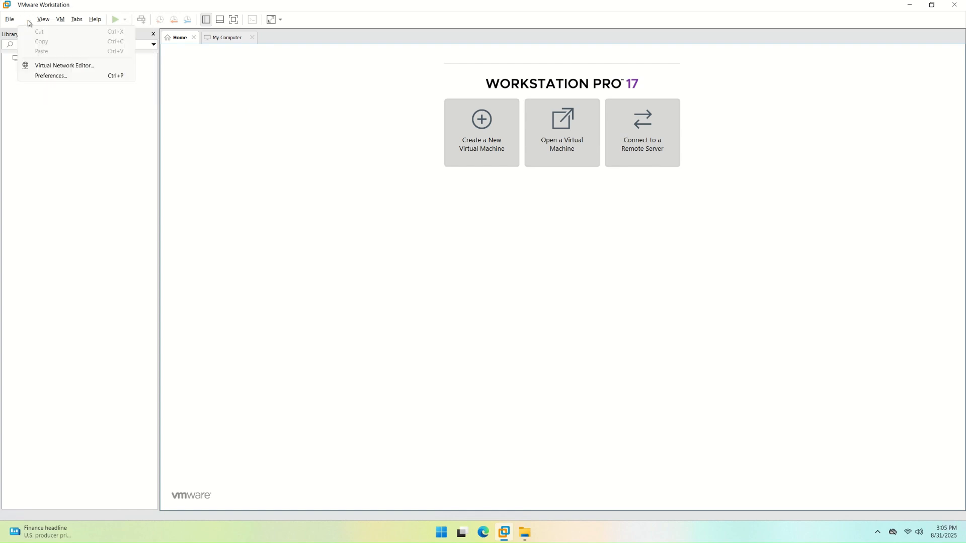
mouse_move(85, 20)
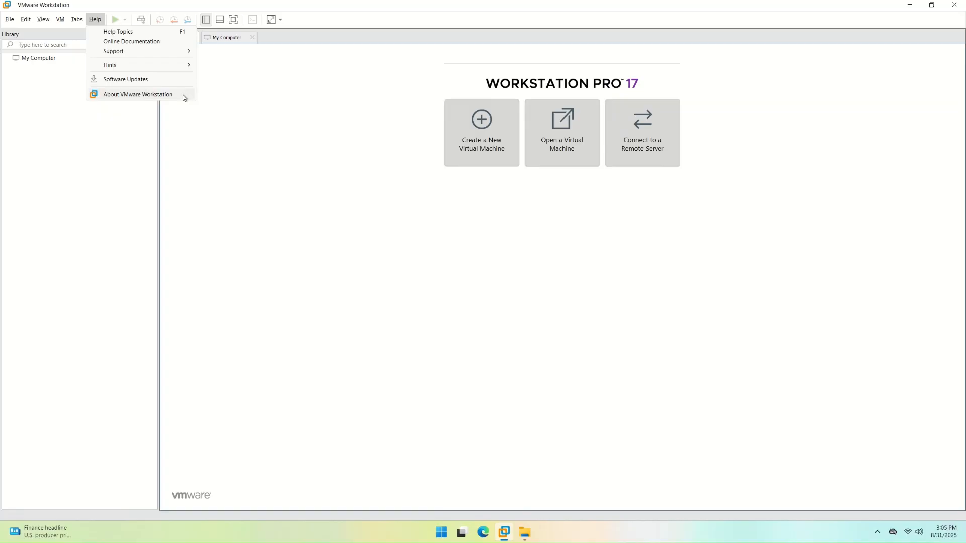
key(Escape)
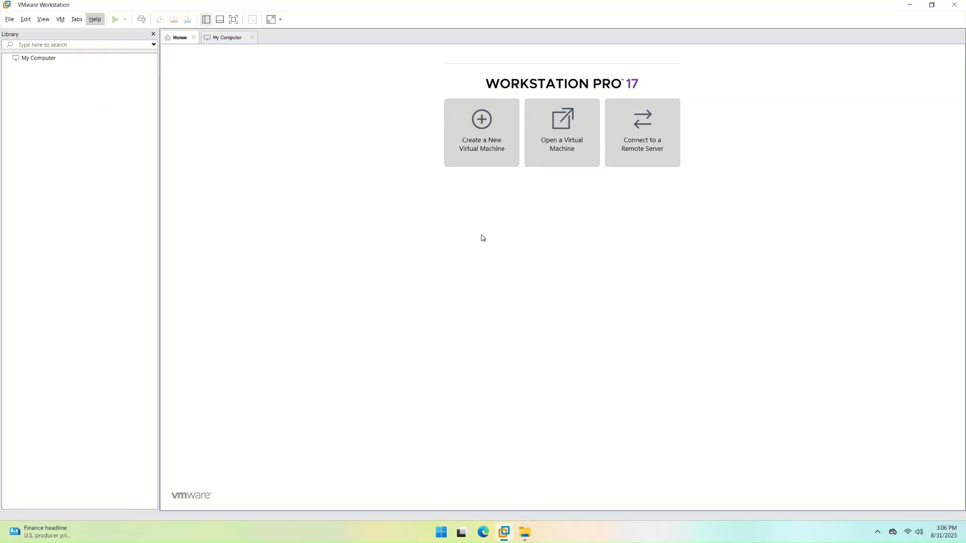
click(482, 126)
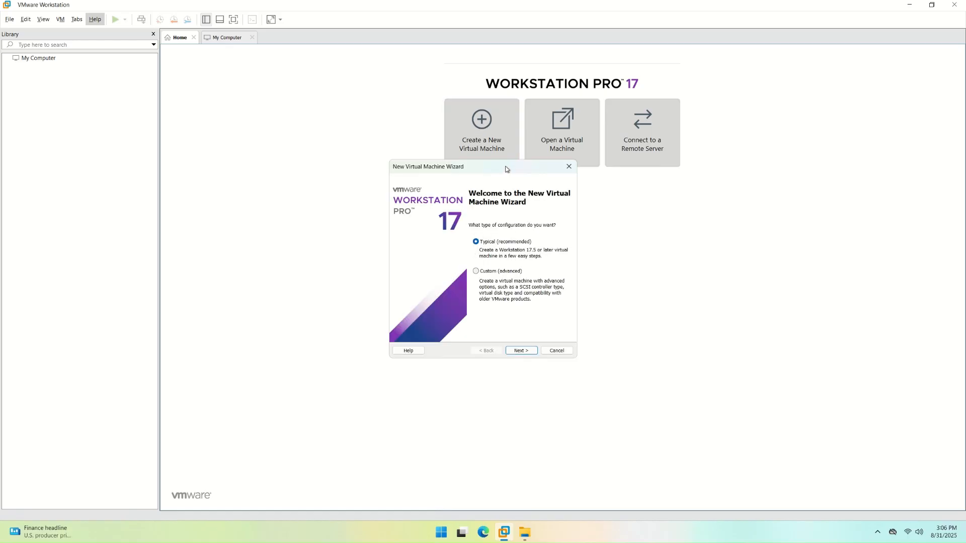
drag(505, 167, 346, 123)
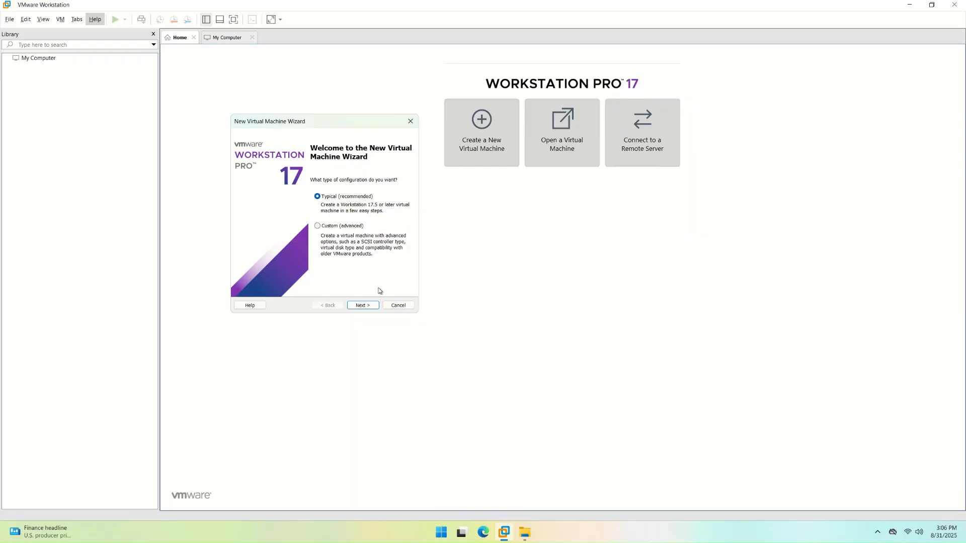
click(398, 307)
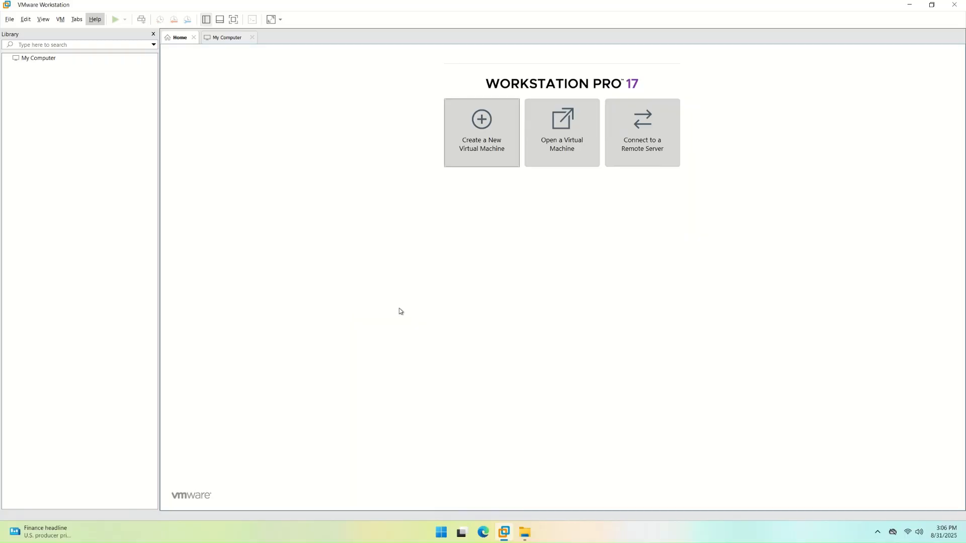
Start creating a new virtual machine with the Typical (recommended) configuration
click(10, 20)
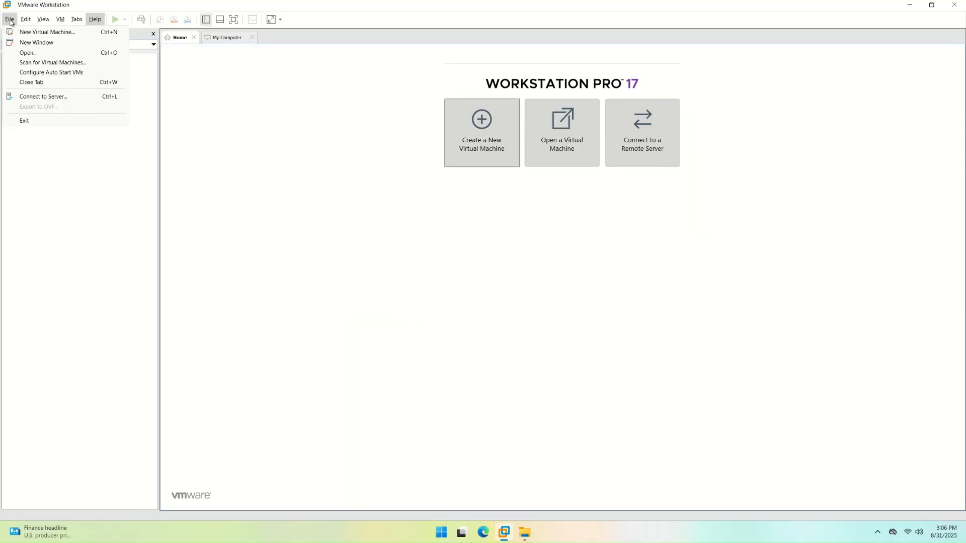
click(80, 32)
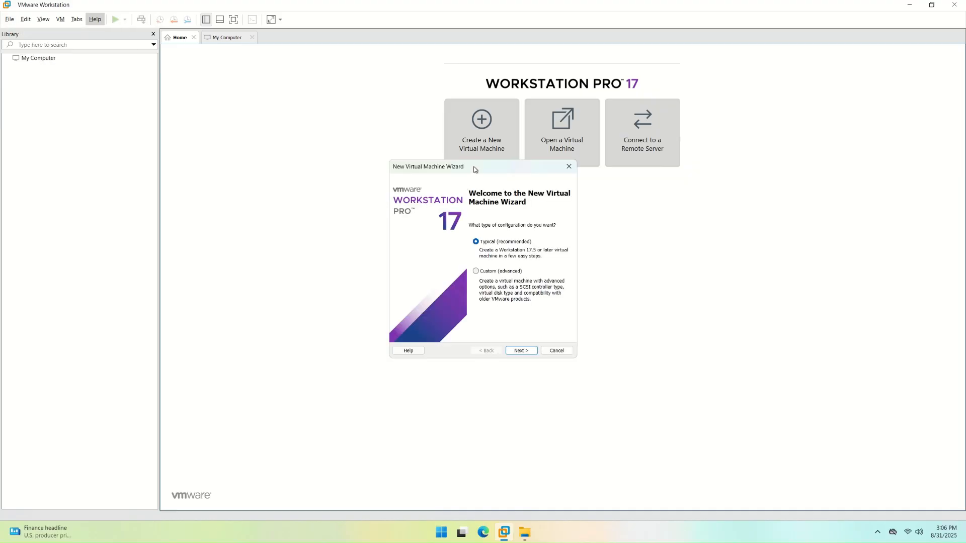
drag(474, 169, 310, 130)
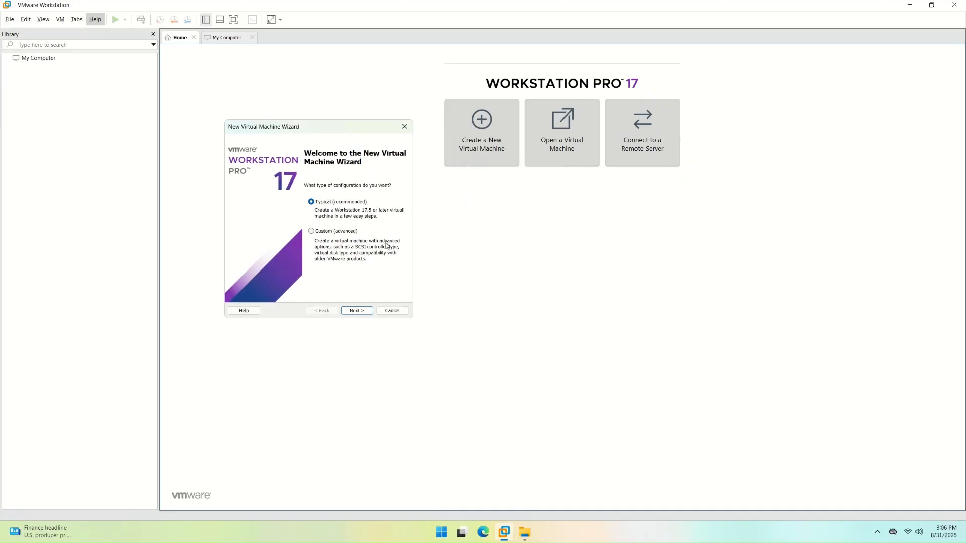
click(360, 311)
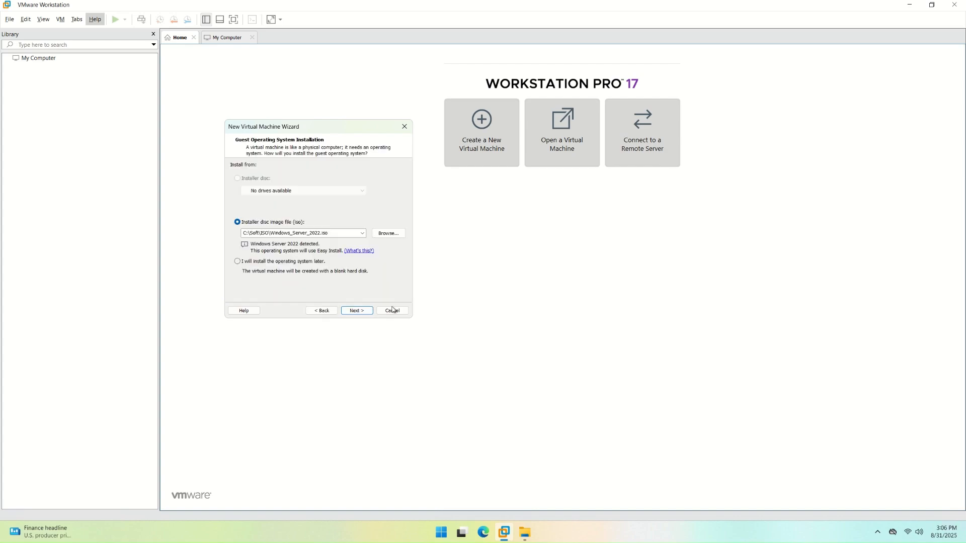
Choose C:\Soft\ISO\Windows_Server_2022.iso as the installer disc image and continue to the Easy Install information
click(347, 234)
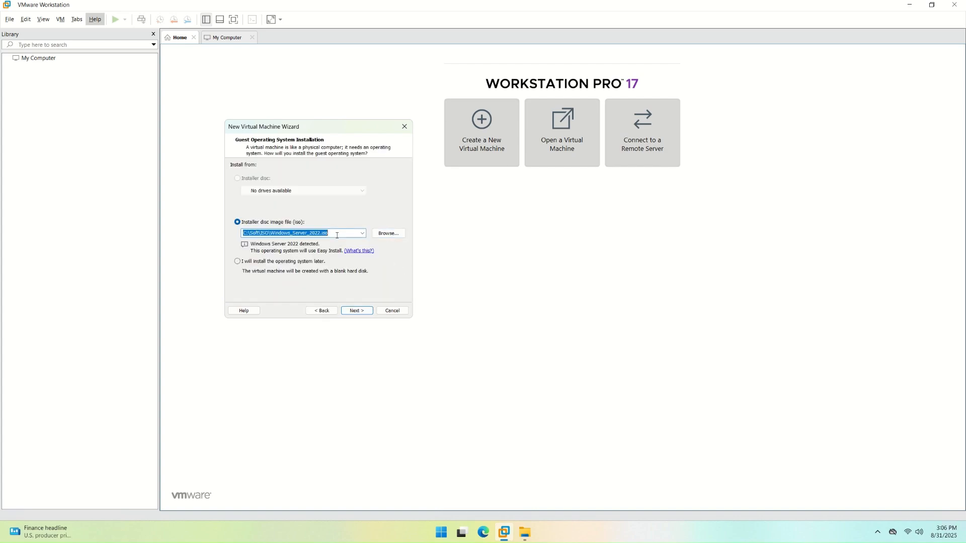
click(237, 262)
click(237, 222)
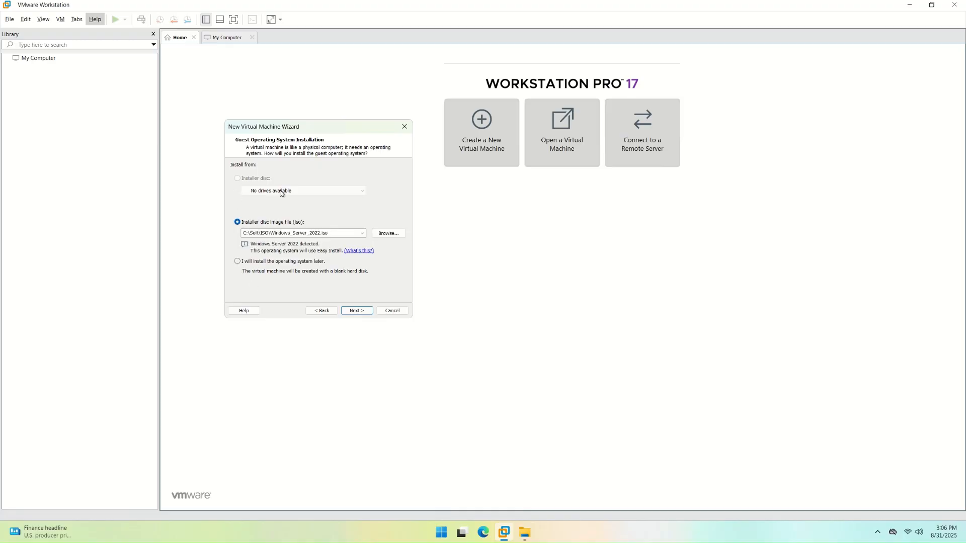
drag(347, 232, 226, 233)
click(402, 236)
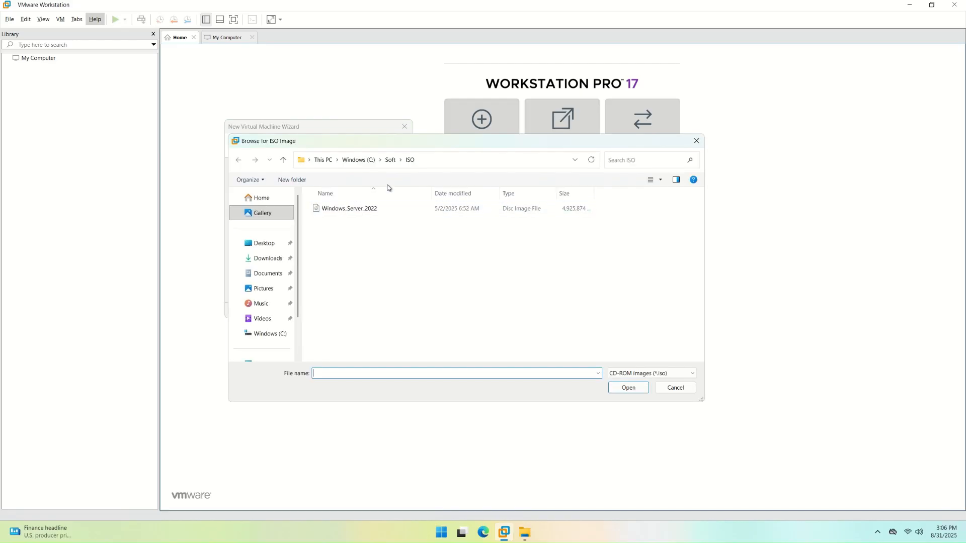
click(356, 209)
click(627, 389)
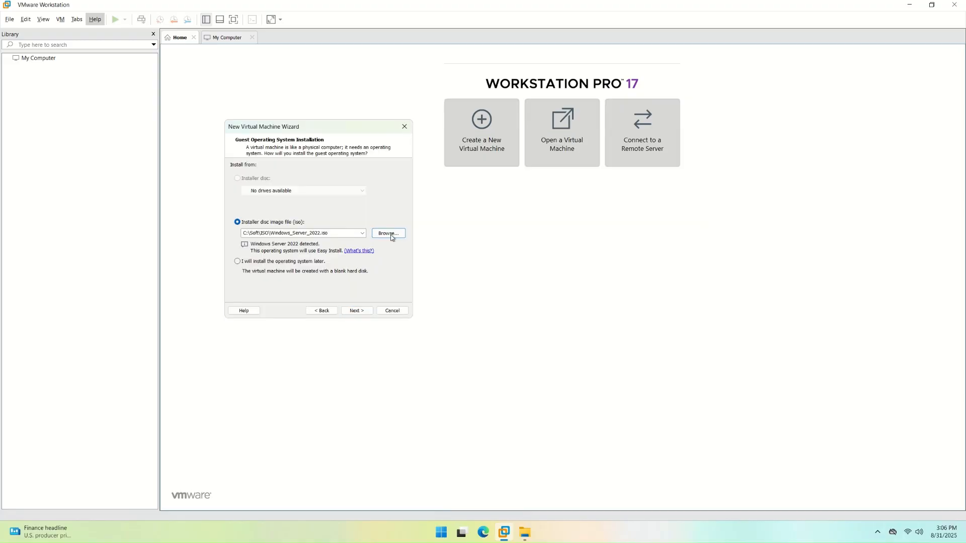
click(357, 311)
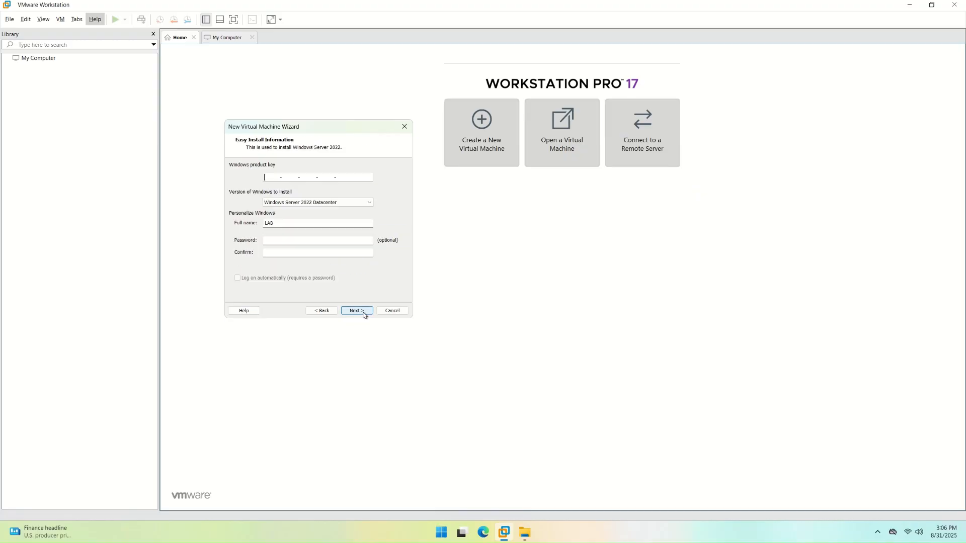
Select Windows Server 2022 Standard as the version to install and continue without a product key or password
click(366, 202)
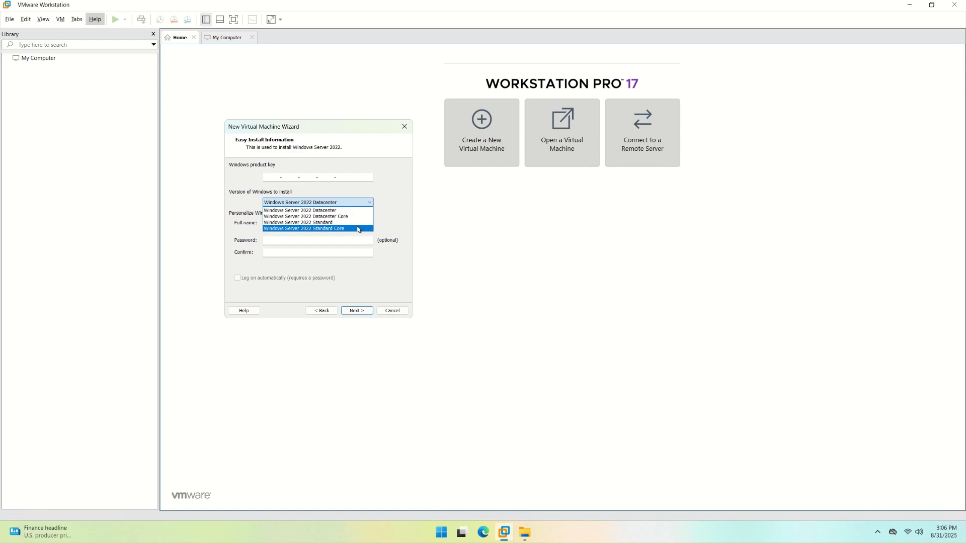
click(353, 225)
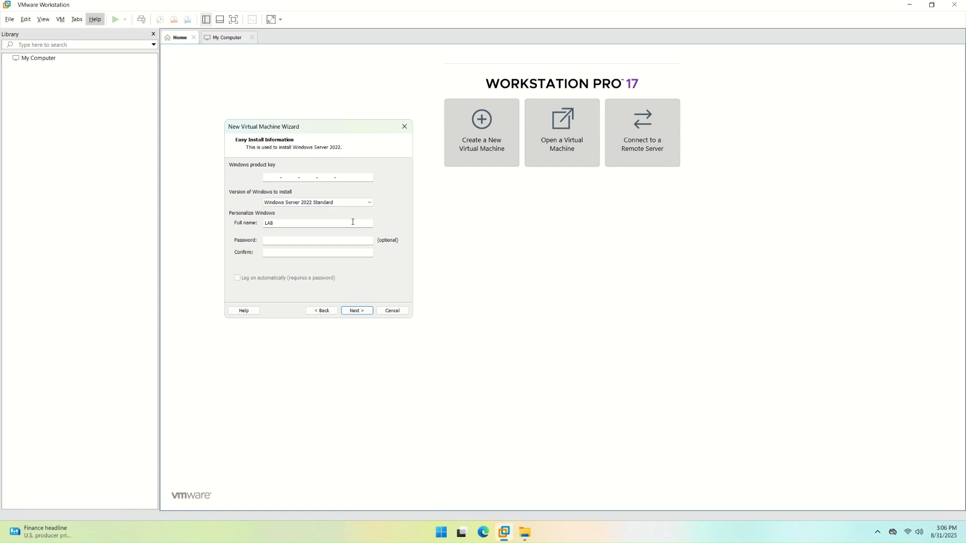
click(267, 252)
click(271, 176)
click(357, 311)
Switch to File Explorer and create a folder named WIN-SRV-2022 in C:\LAB
click(332, 204)
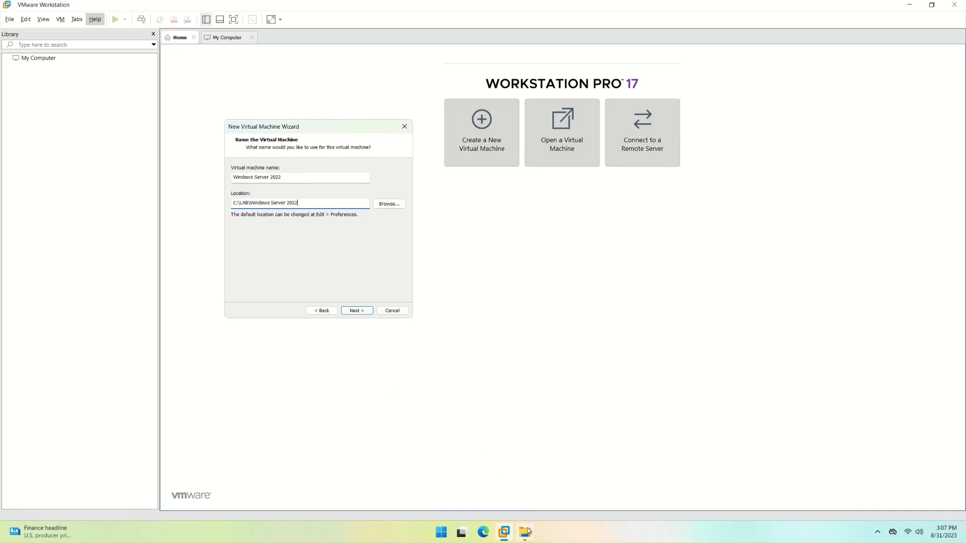
mouse_move(525, 532)
click(482, 460)
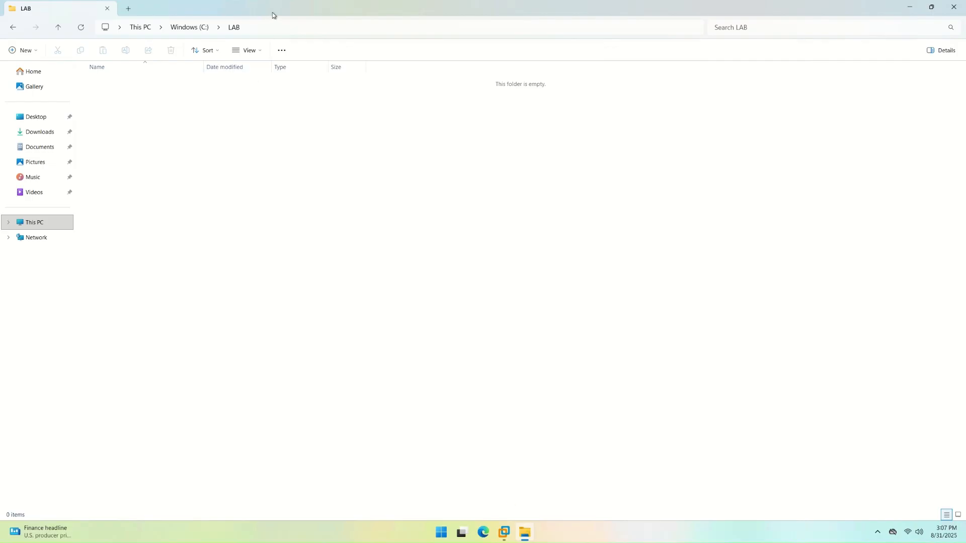
drag(273, 12, 589, 96)
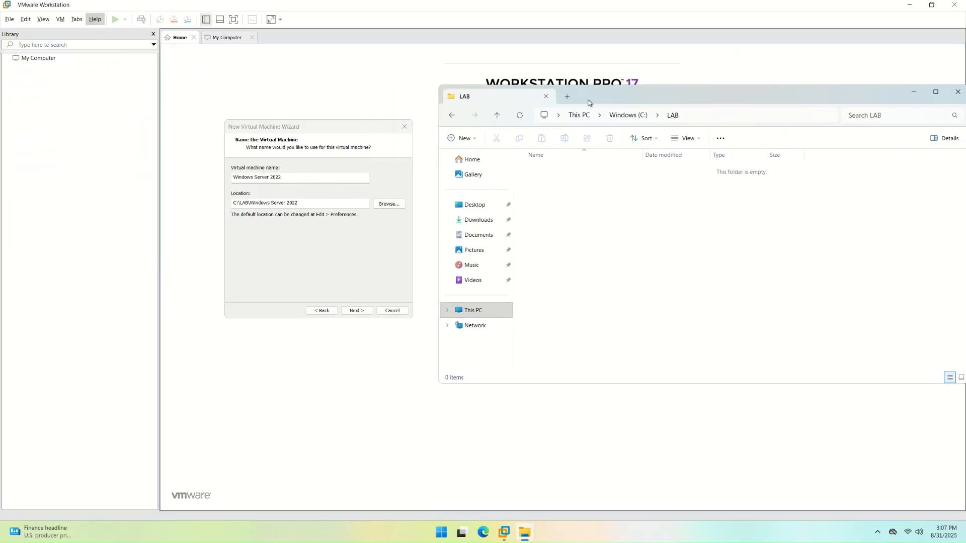
right_click(585, 210)
mouse_move(674, 280)
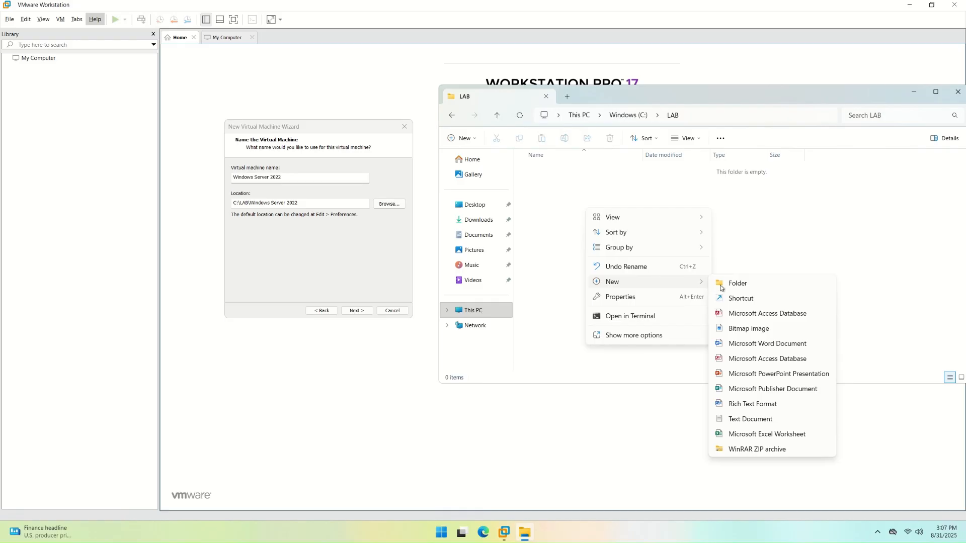
click(721, 286)
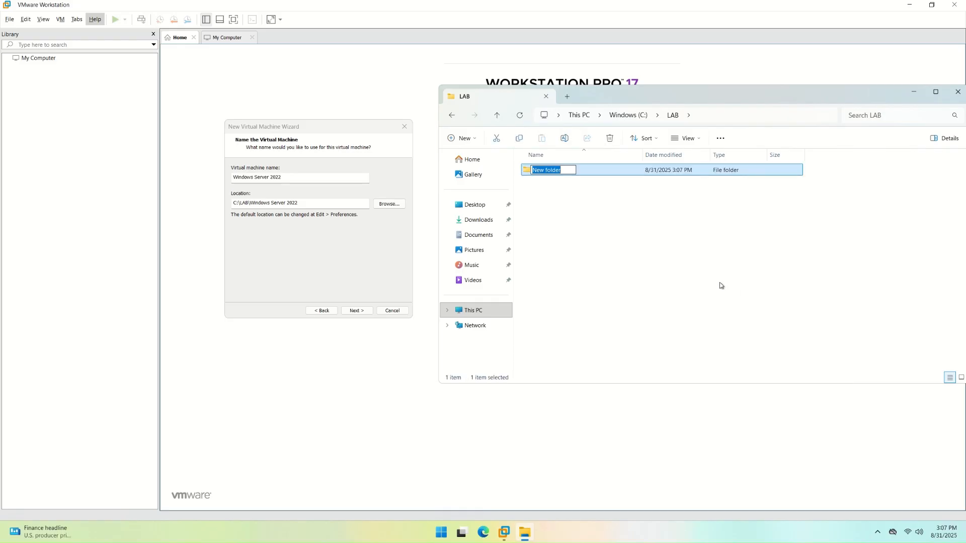
text(WIN-SRV-2022)
key(ctrl+a)
click(715, 91)
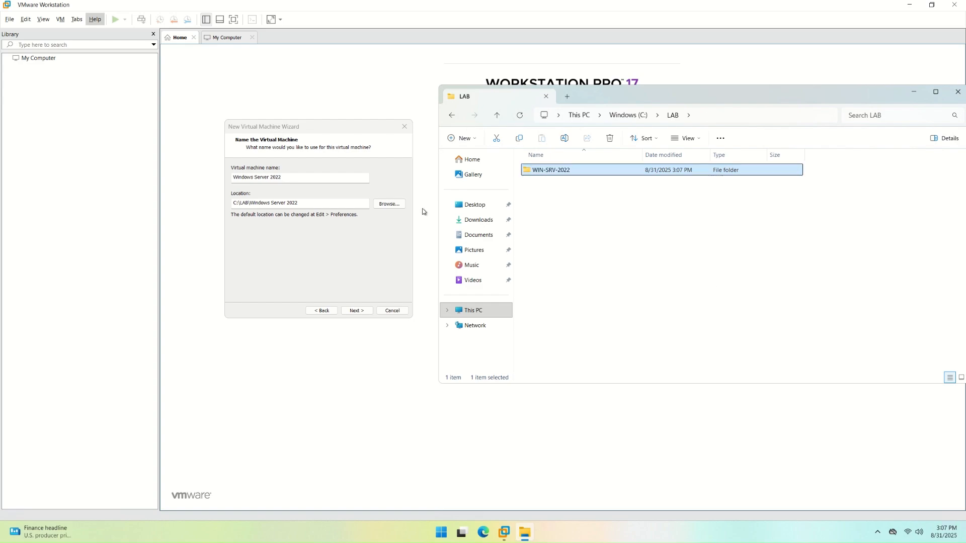
Set the virtual machine location to the WIN-SRV-2022 folder inside C:\LAB
click(393, 205)
click(391, 205)
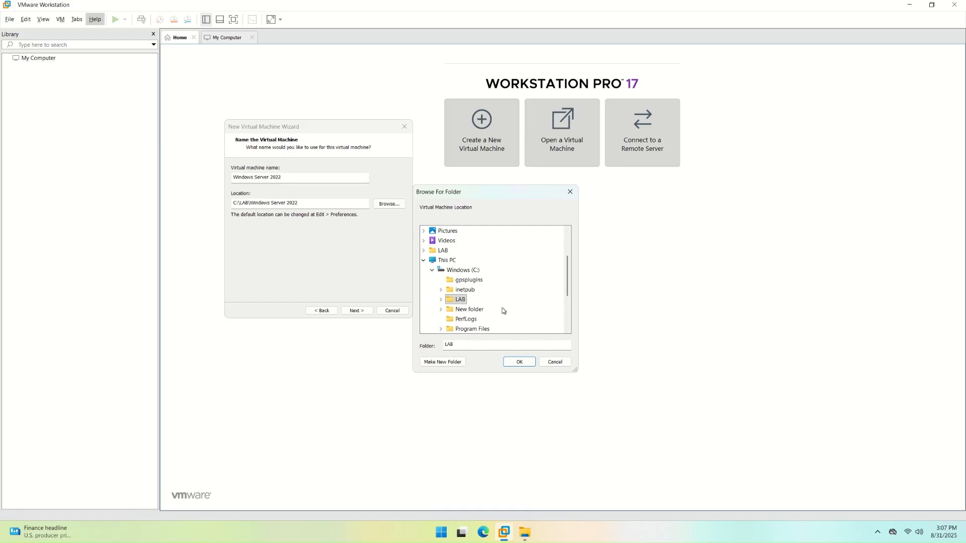
click(460, 302)
scroll(536, 304, down, 2)
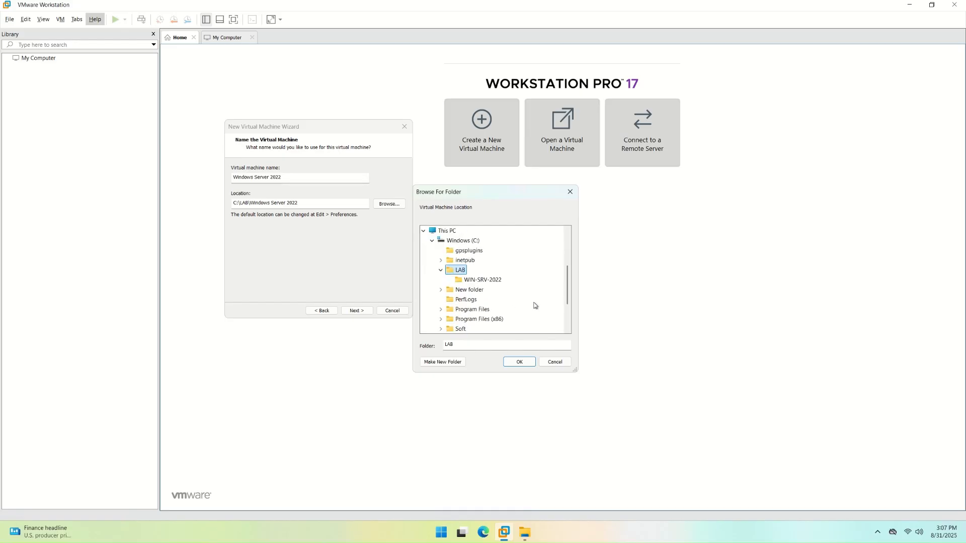
click(480, 280)
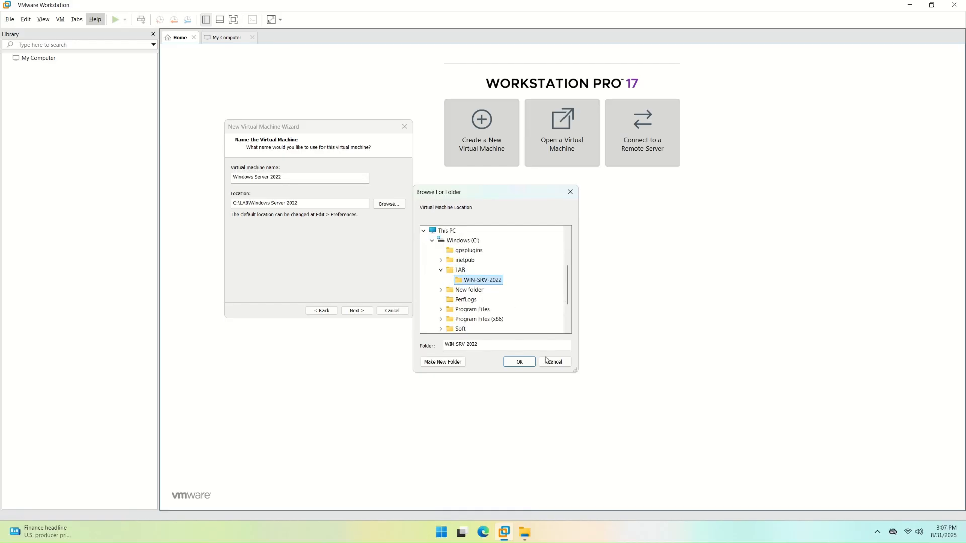
click(519, 364)
Name the virtual machine WIN-SRV-2022 to match its folder and continue to the disk capacity settings
drag(319, 179, 210, 178)
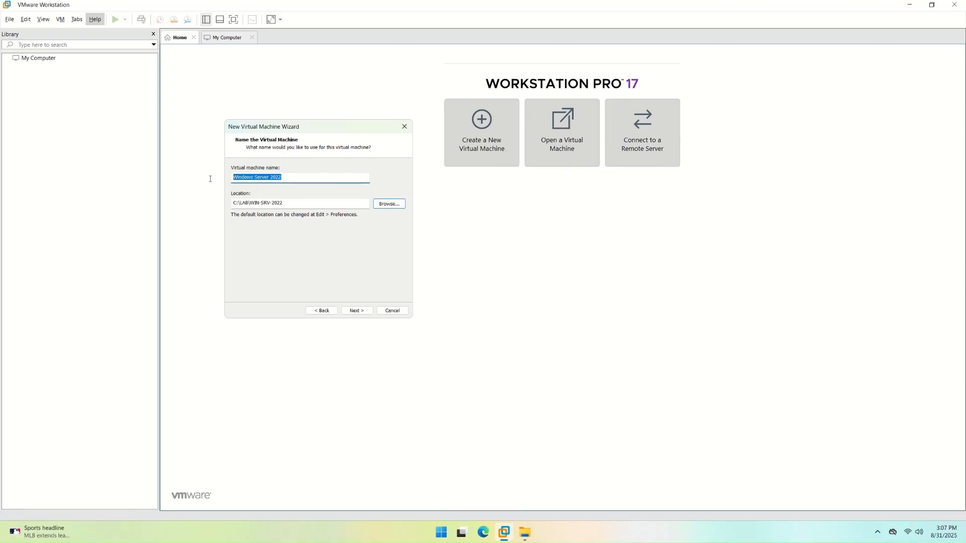
text(WIN-SRV-2022)
click(309, 203)
drag(278, 179, 207, 182)
drag(285, 203, 251, 203)
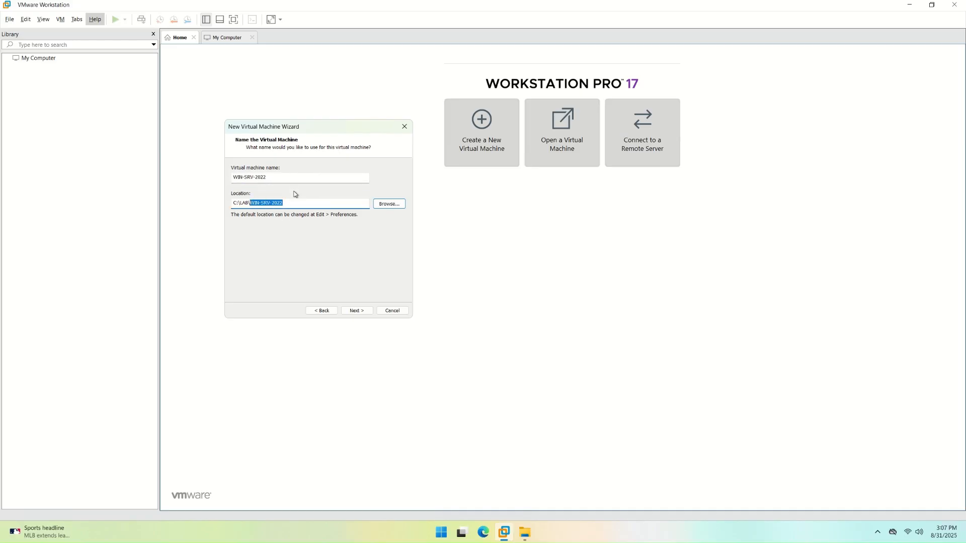
key(shift+Tab)
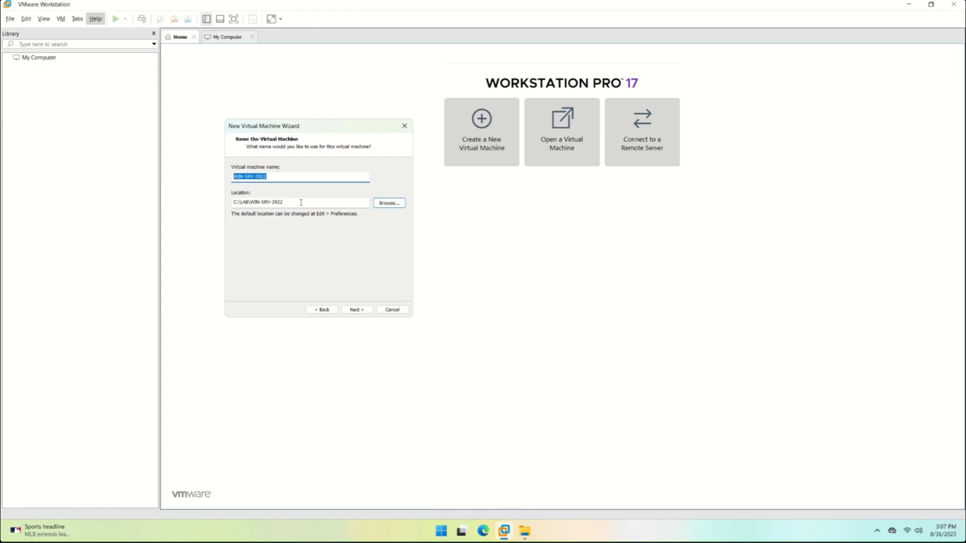
key(Return)
Try a maximum disk size of 100 GB and lower it in small increments
text(100)
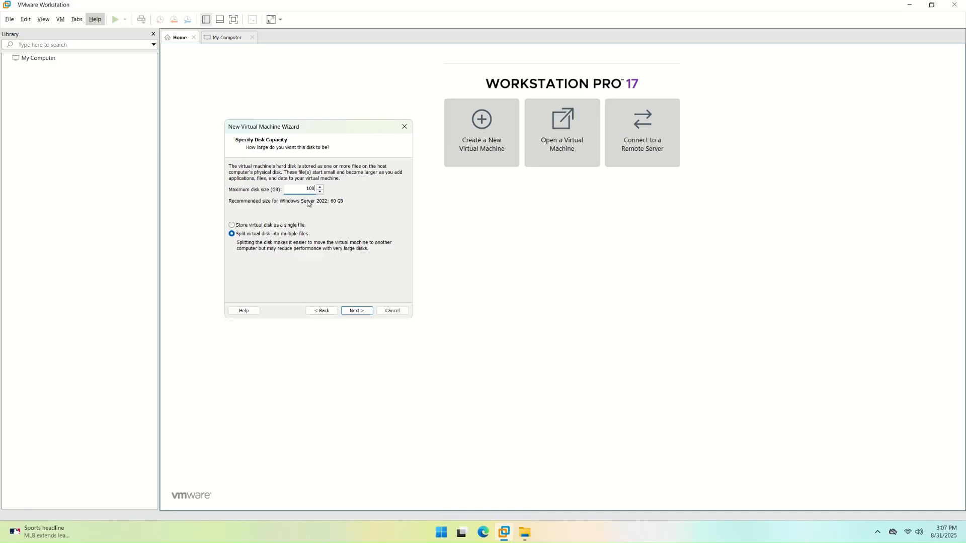
scroll(322, 190, up, 3)
click(321, 192)
click(320, 192)
click(321, 193)
click(321, 192)
click(321, 192)
click(321, 192)
click(320, 192)
click(321, 192)
click(320, 192)
Set the maximum disk size to 60 GB, store the virtual disk as a single file, and continue to the summary
text(60)
click(290, 226)
click(301, 235)
click(287, 224)
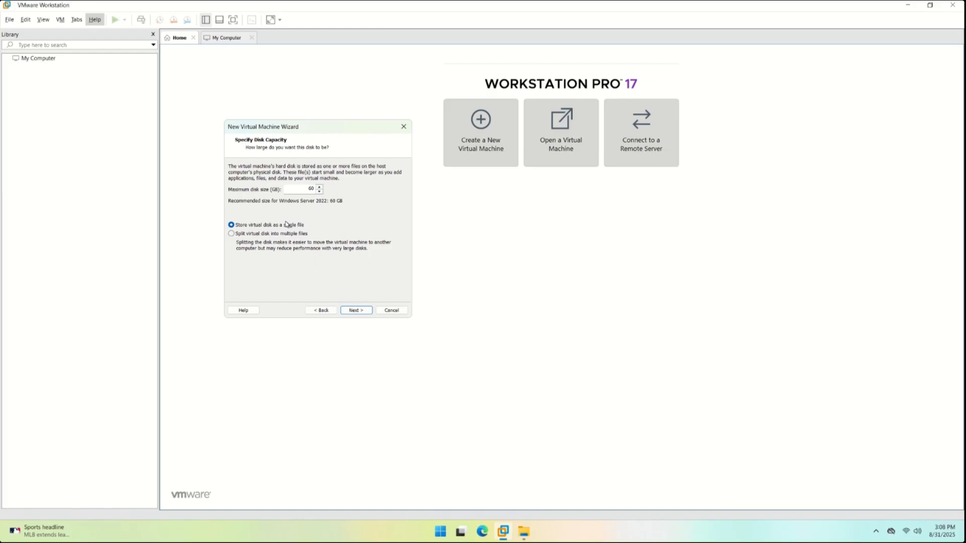
click(272, 234)
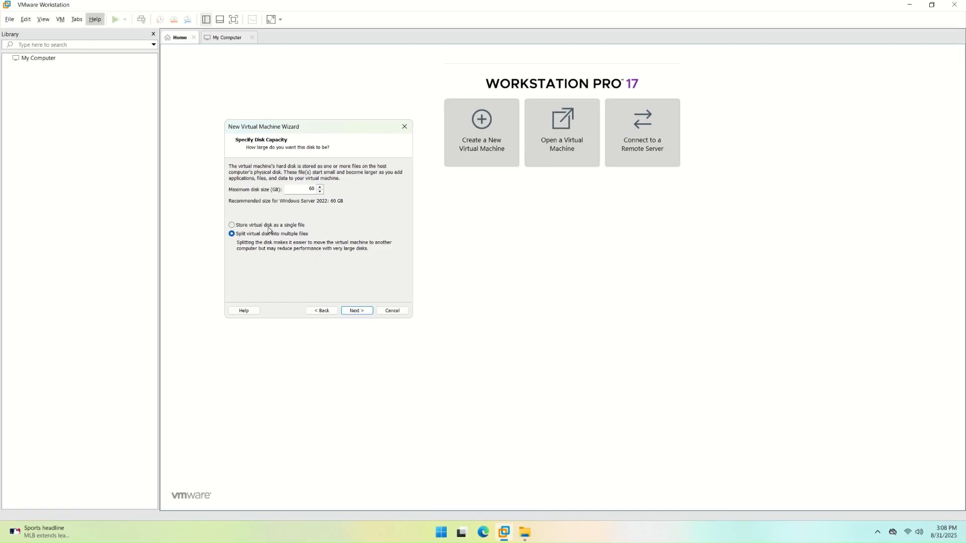
click(270, 226)
click(354, 311)
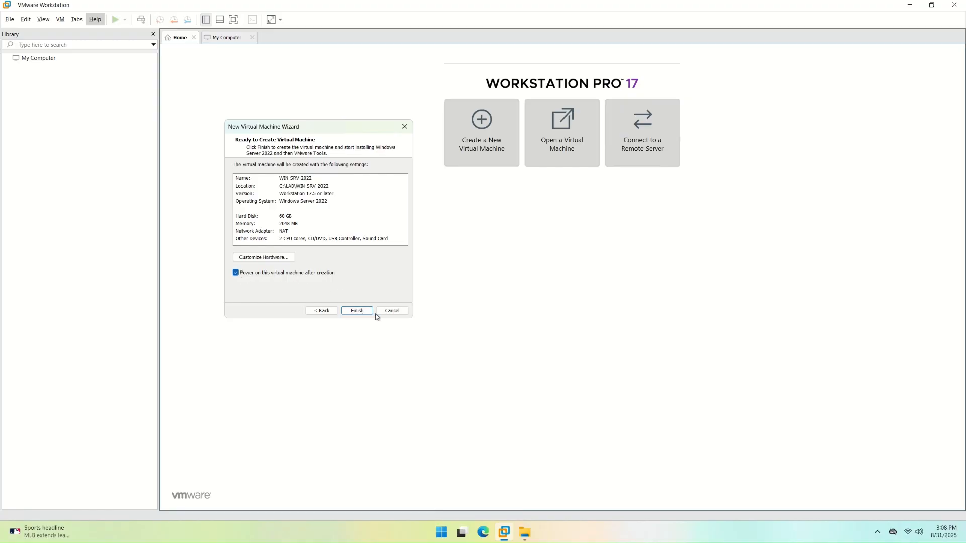
Disable powering on the virtual machine after creation and set its memory to 8192 MB in the hardware settings
click(236, 273)
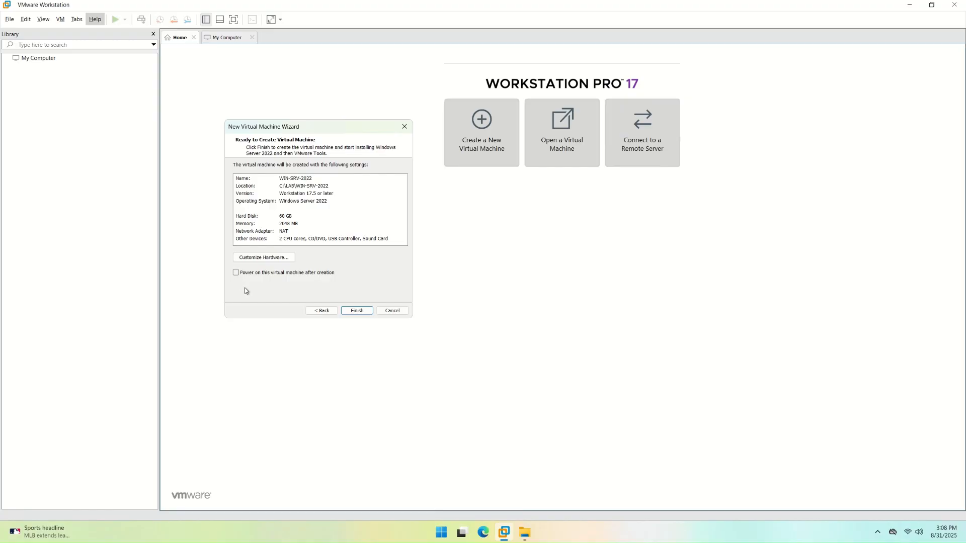
click(275, 258)
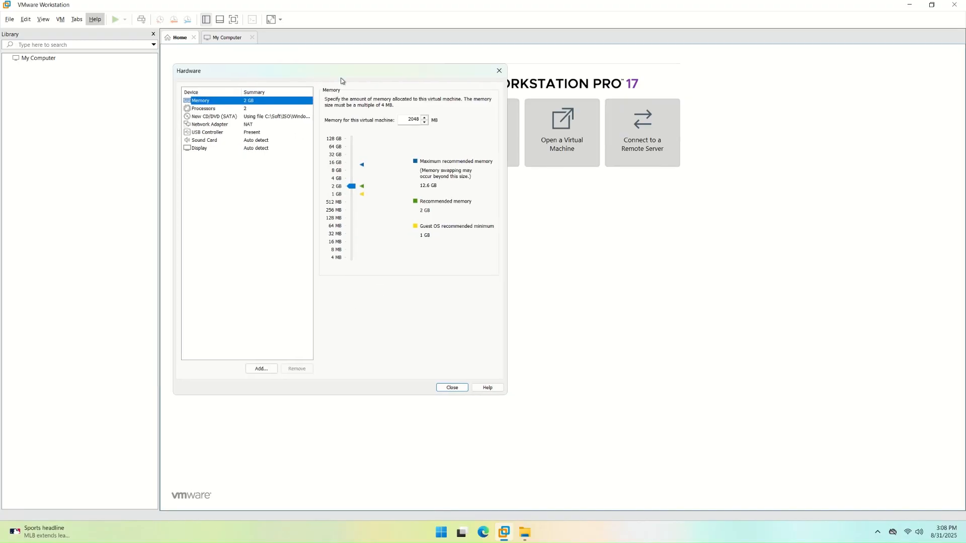
drag(388, 201, 388, 197)
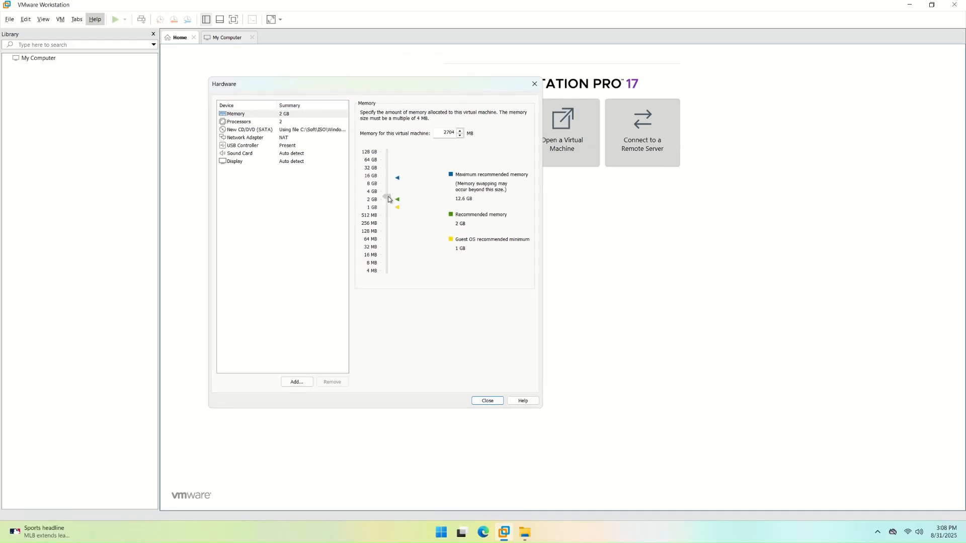
drag(388, 152, 390, 184)
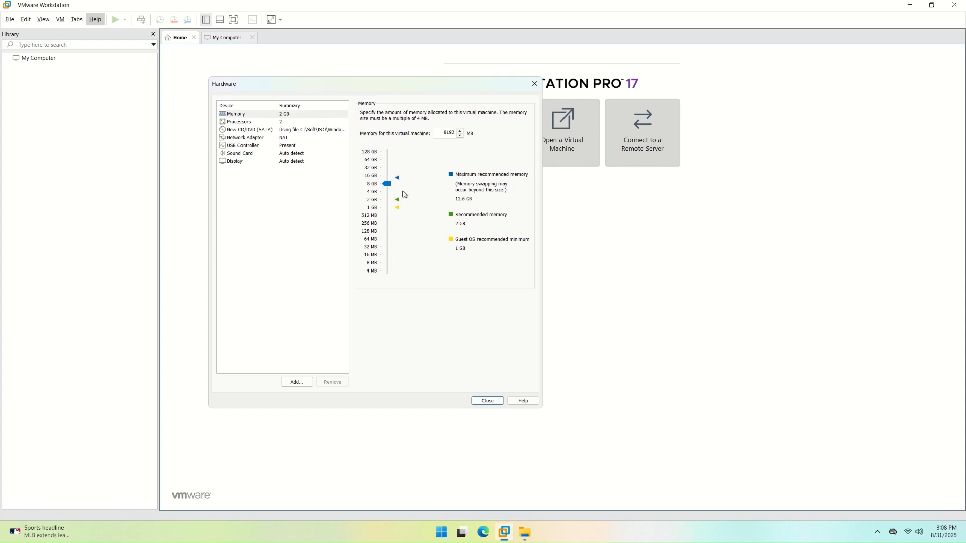
Try 4 processors with 1 core per processor for the virtual machine
click(288, 123)
click(468, 114)
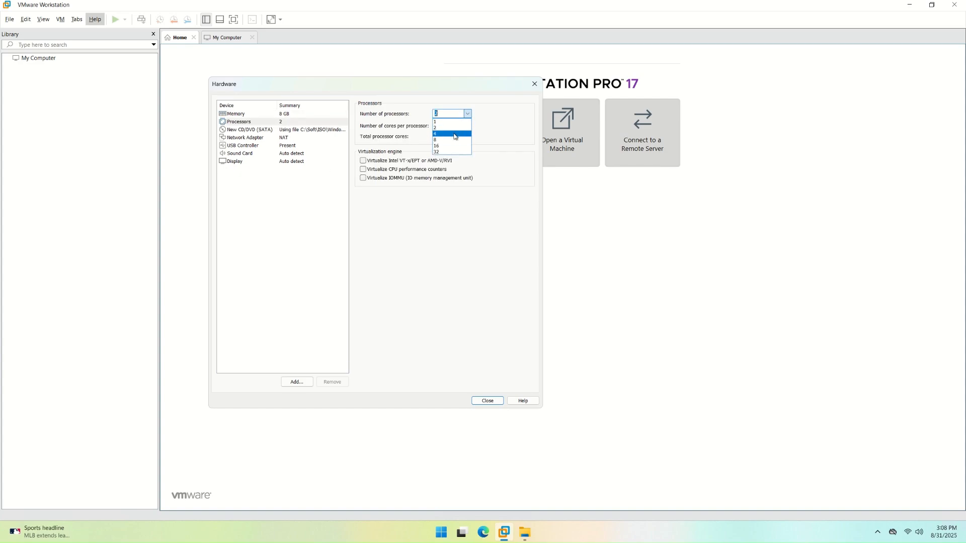
click(456, 132)
click(464, 125)
click(463, 124)
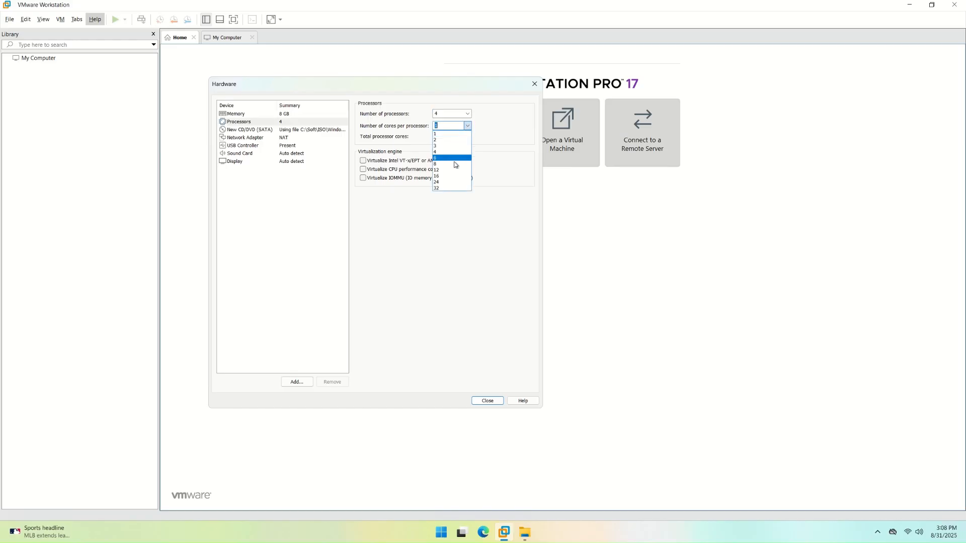
click(465, 134)
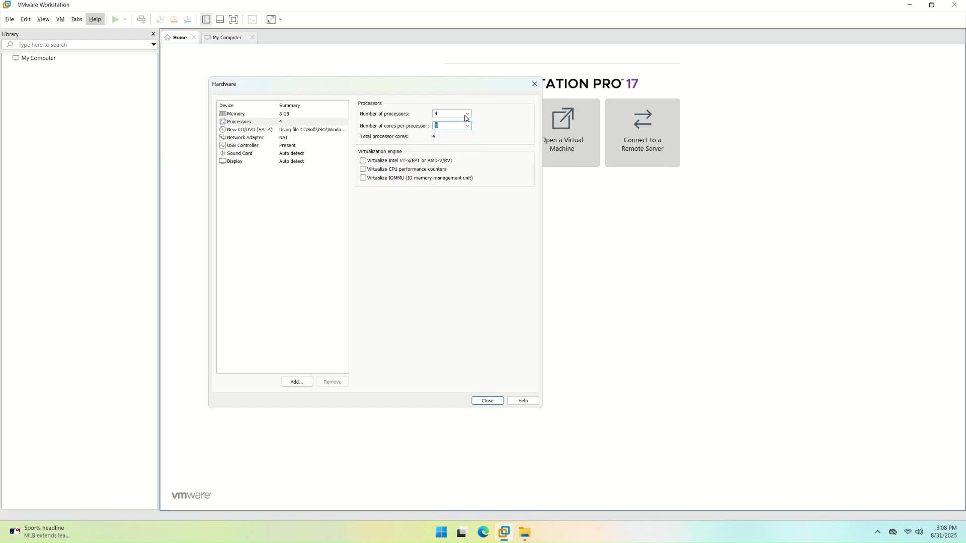
Set the number of processors to 2, keeping 1 core per processor
click(467, 126)
click(467, 115)
click(467, 115)
click(464, 128)
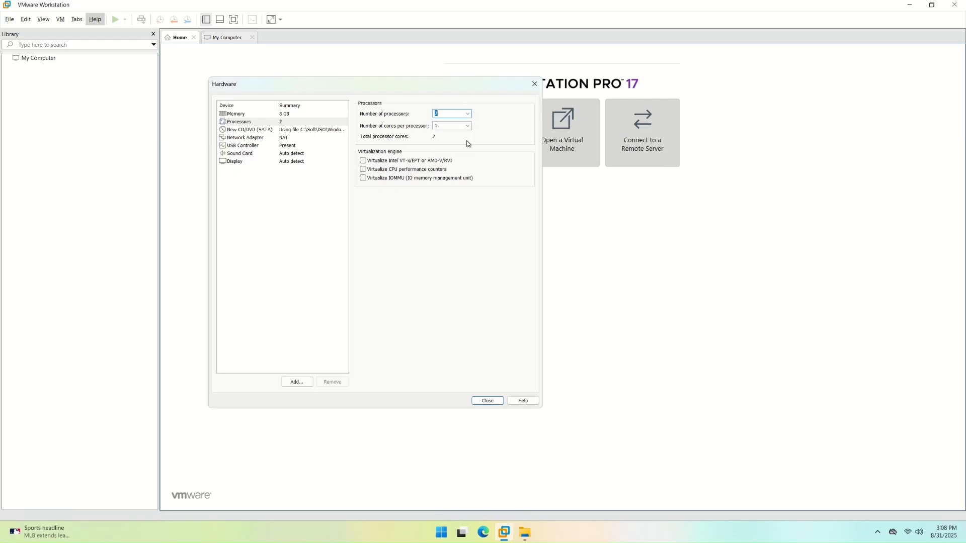
Check the ISO image assigned to the CD/DVD drive and close its file browser without choosing another image
click(235, 130)
click(513, 180)
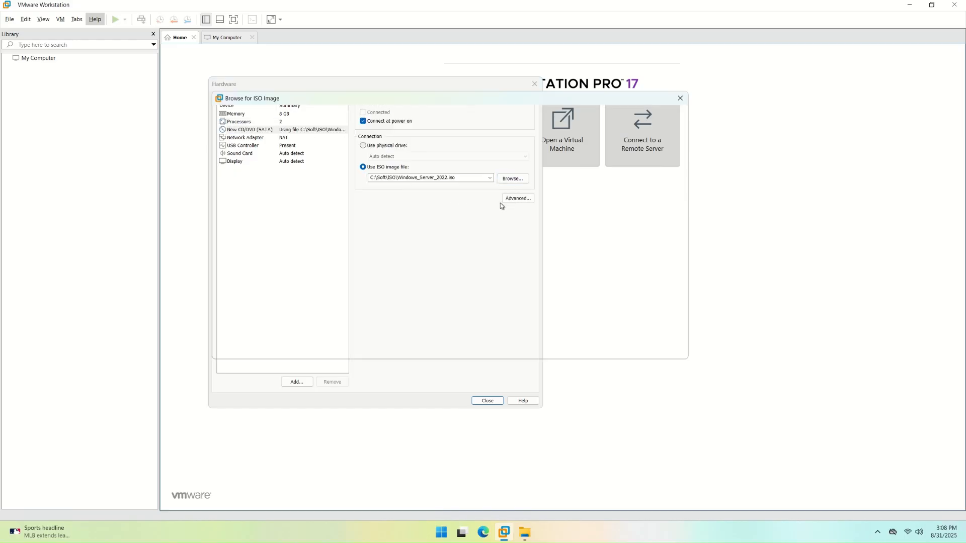
click(650, 346)
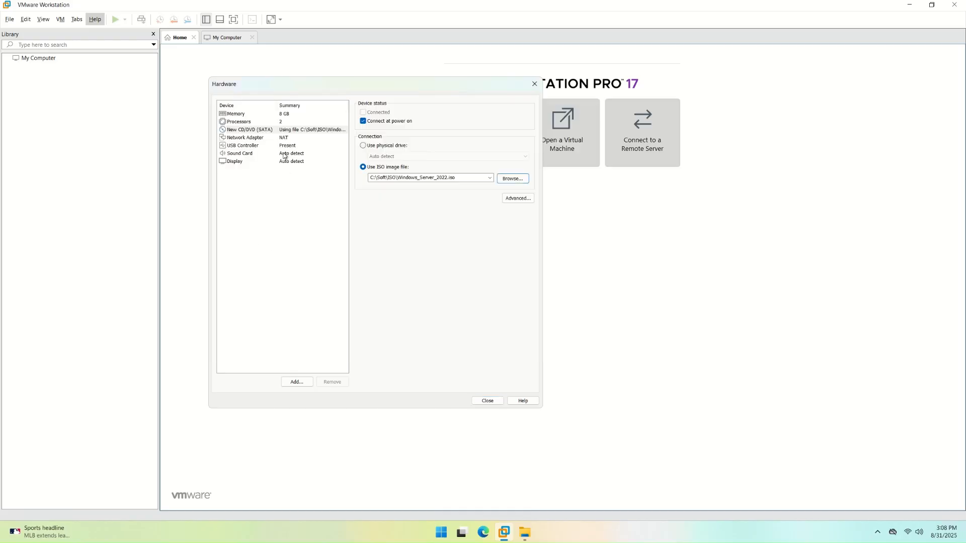
Set the network adapter to a bridged connection and replicate the physical network connection state
click(297, 138)
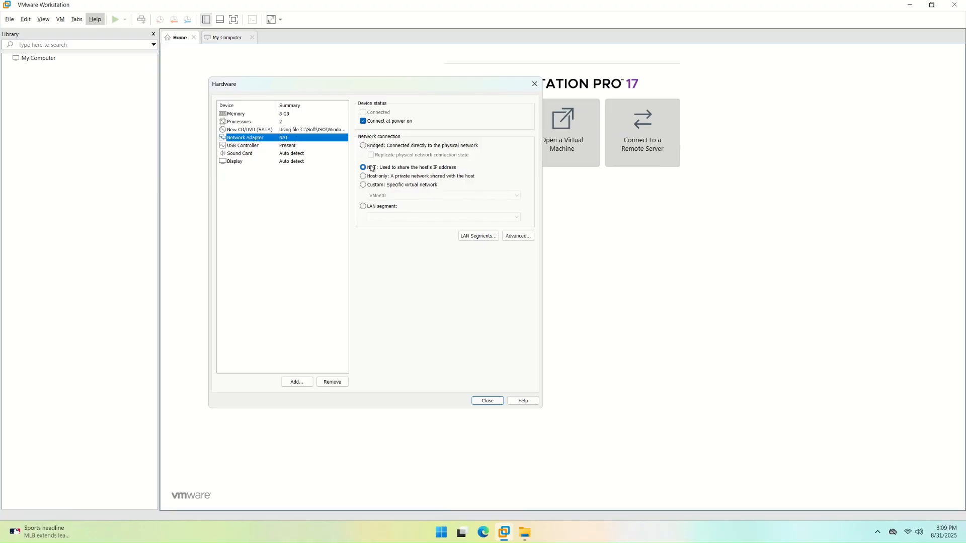
click(363, 145)
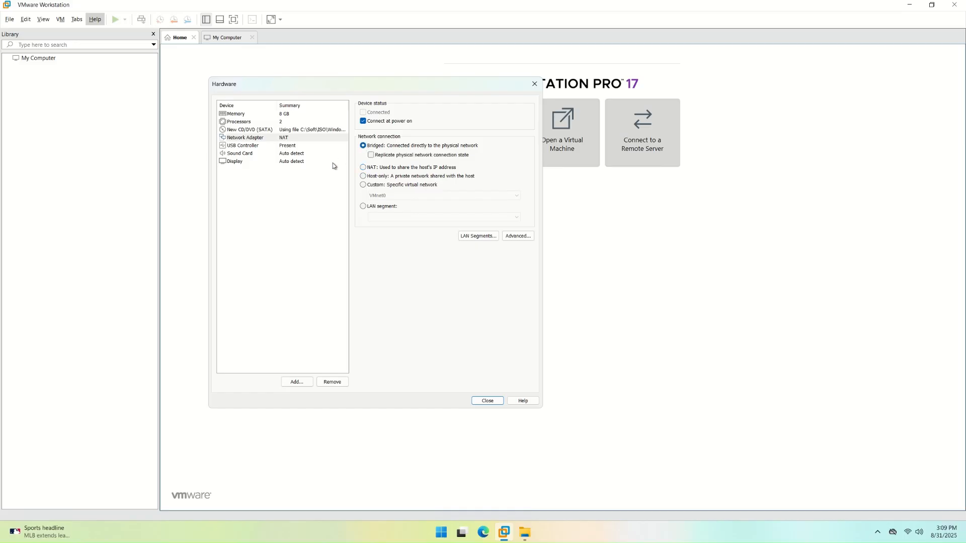
click(375, 157)
Review the USB controller's compatibility and input device options, plus the sound card and display settings
click(279, 146)
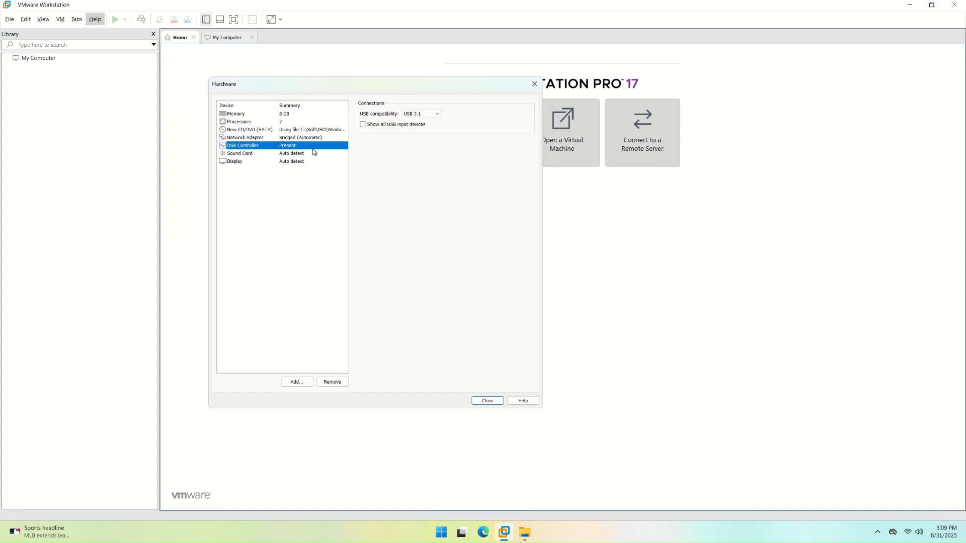
click(362, 124)
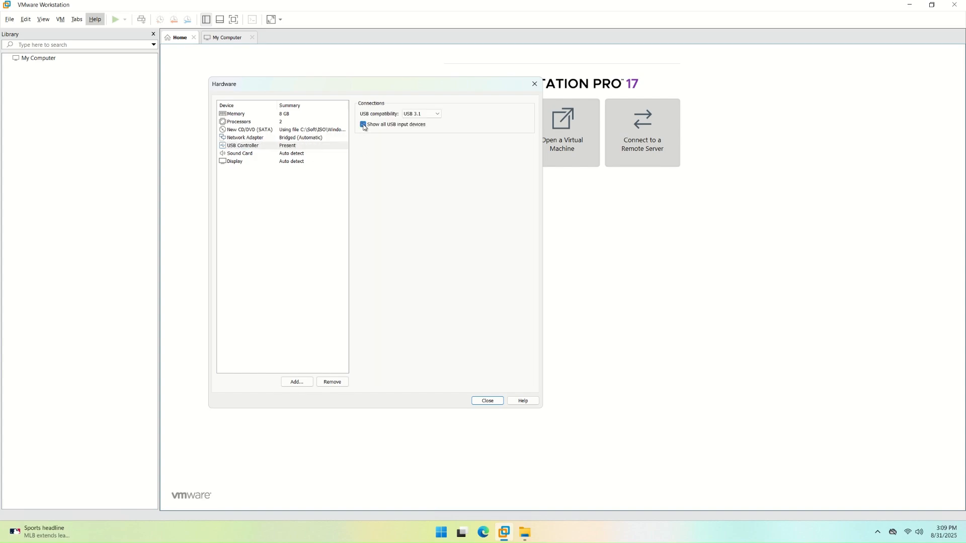
click(363, 125)
click(418, 114)
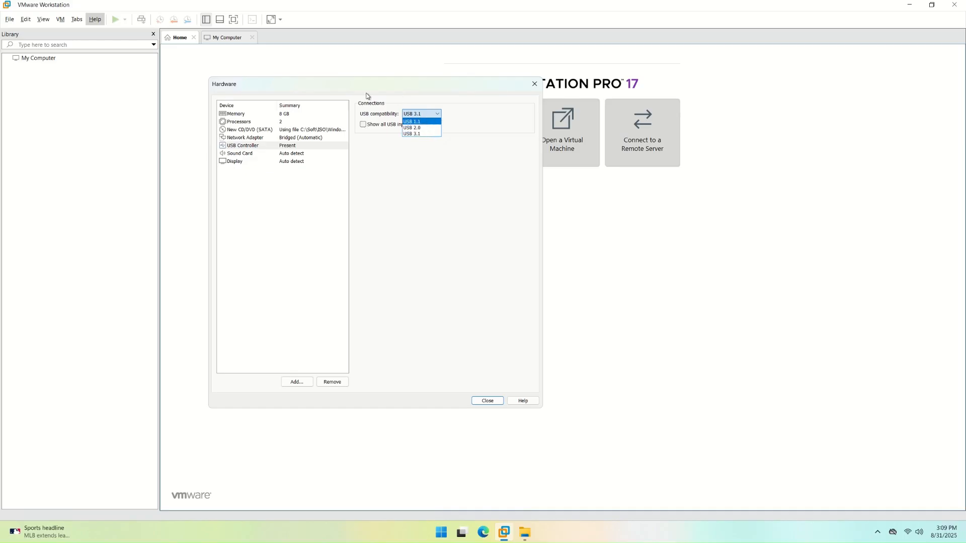
click(283, 84)
click(272, 153)
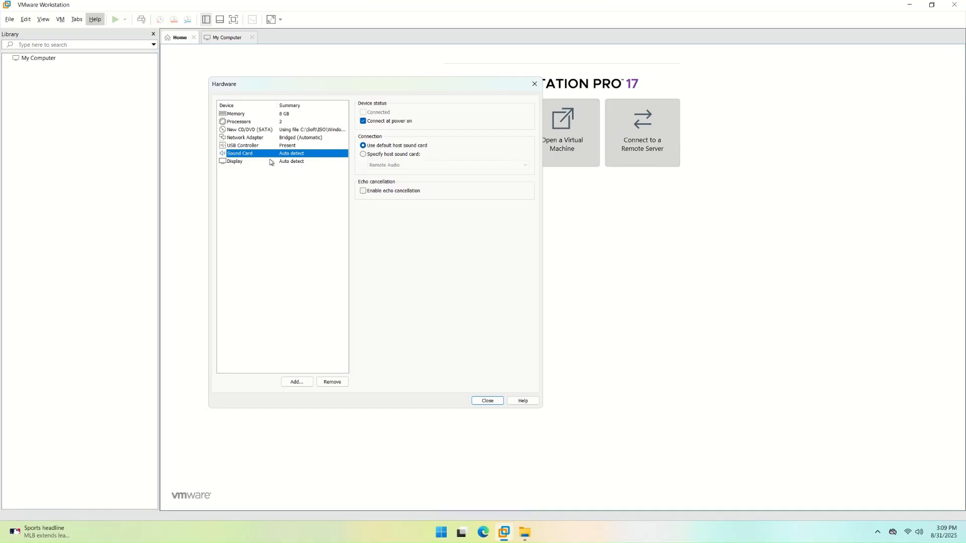
click(271, 162)
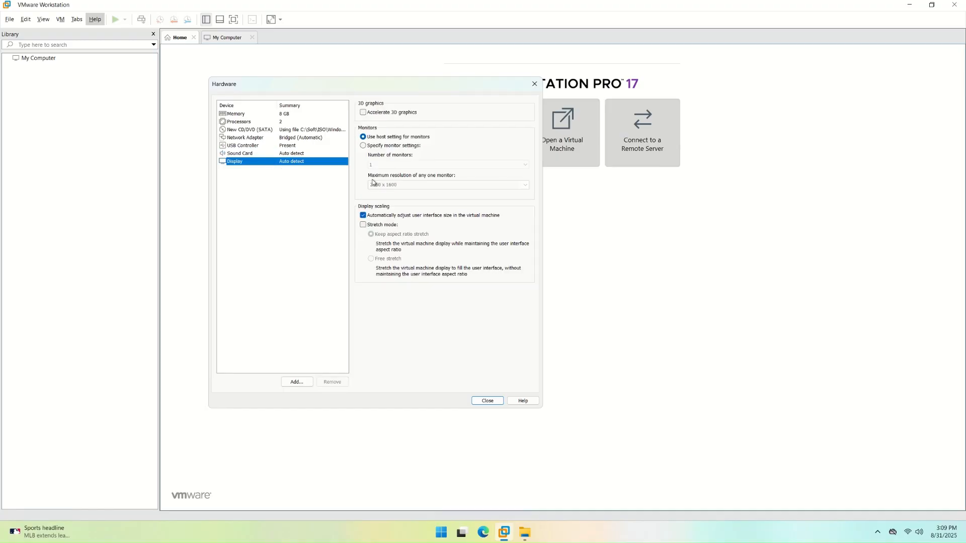
Close the hardware customization and finish creating the WIN-SRV-2022 virtual machine
click(486, 401)
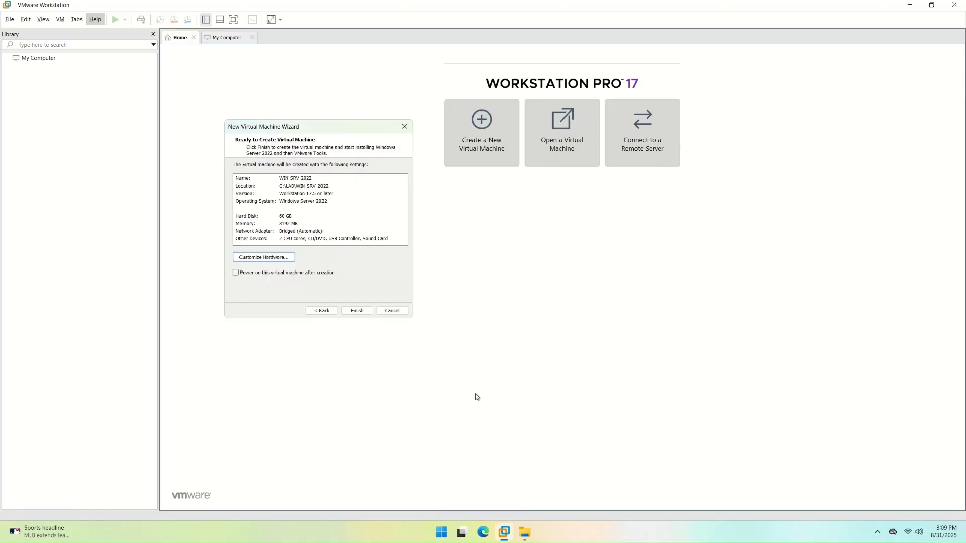
click(356, 311)
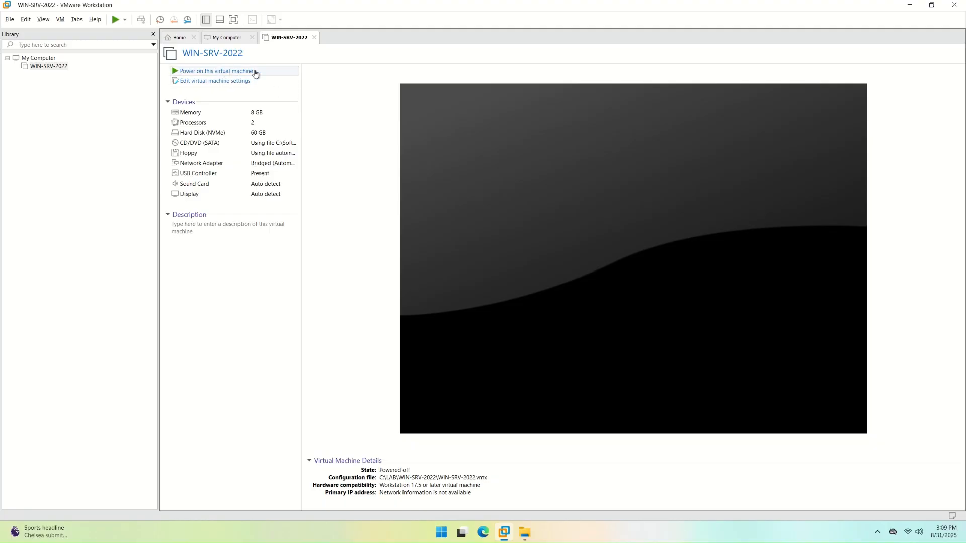
Open the settings of WIN-SRV-2022, review its hardware devices from processors to display, and close the settings
right_click(290, 43)
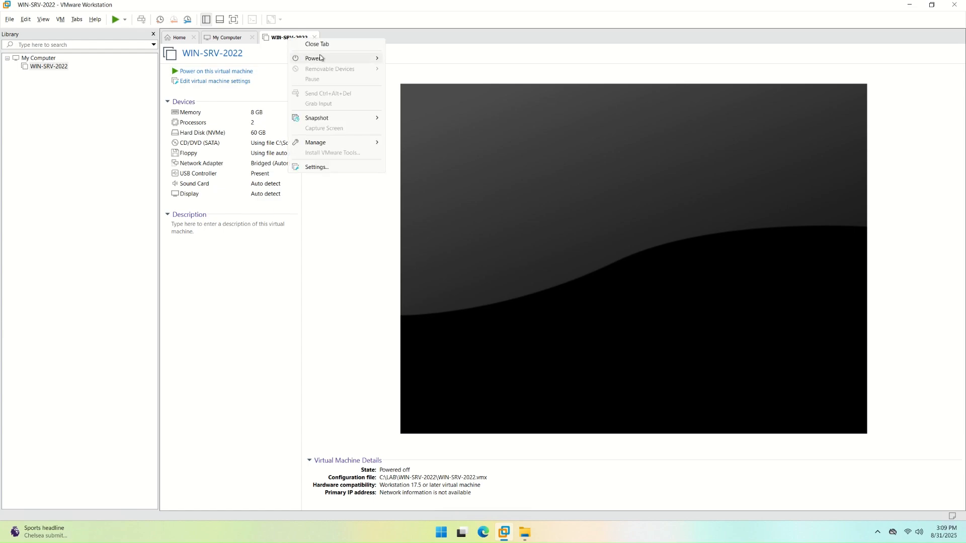
mouse_move(333, 58)
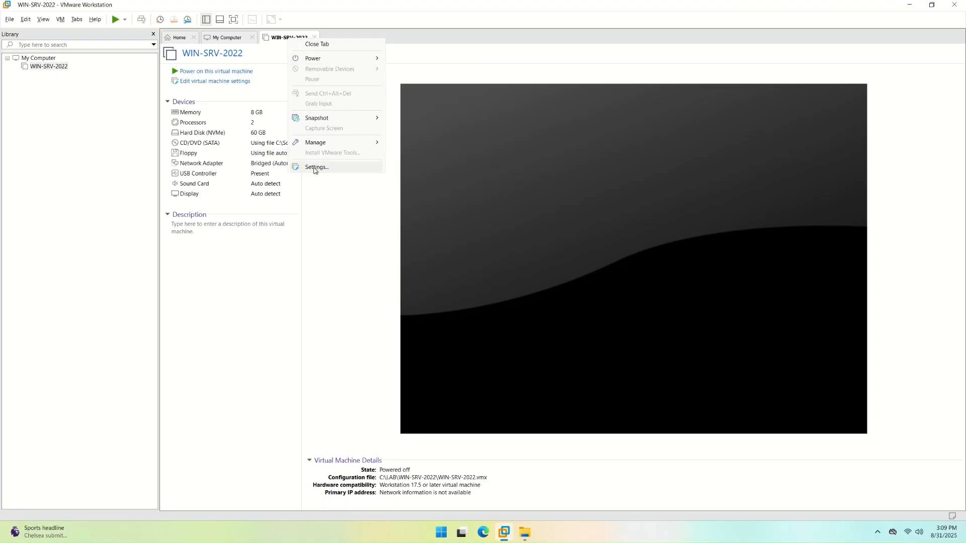
mouse_move(327, 145)
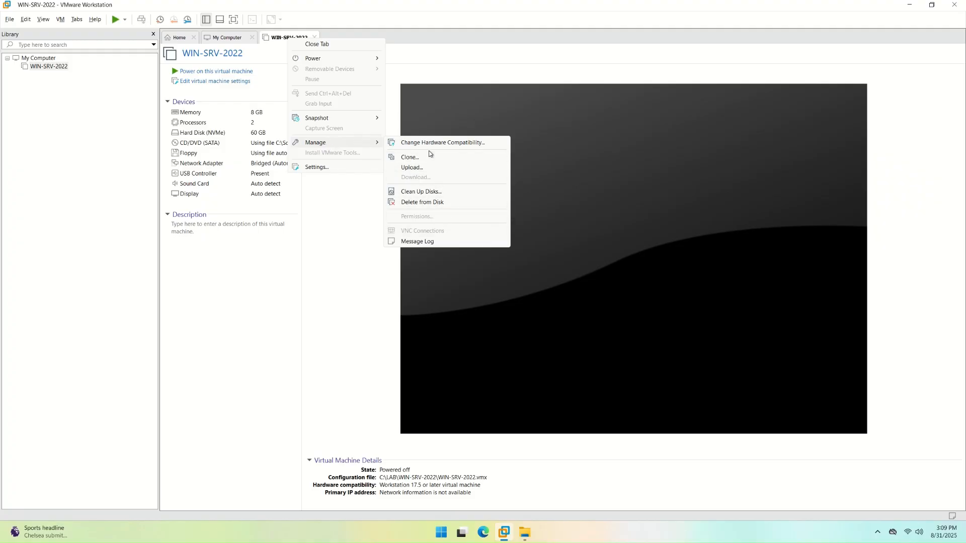
mouse_move(326, 121)
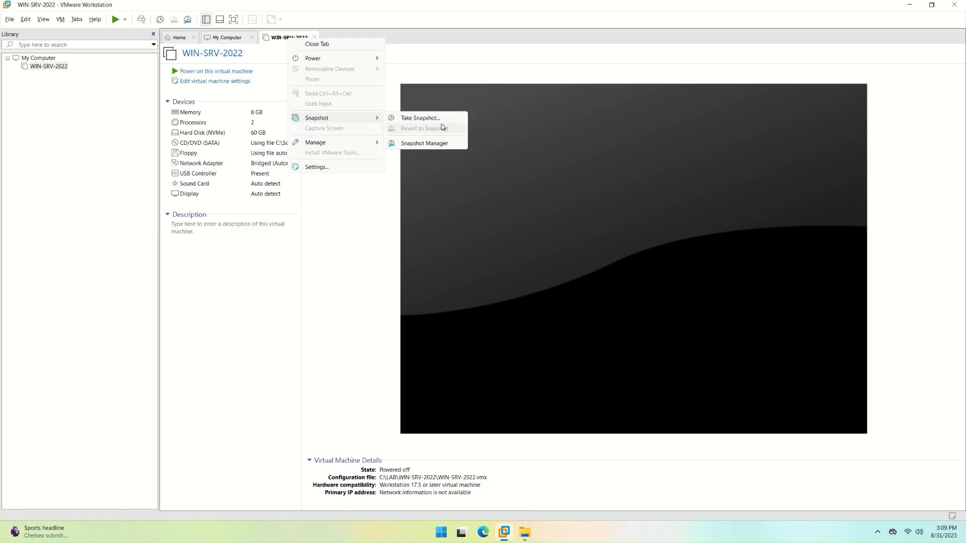
click(323, 169)
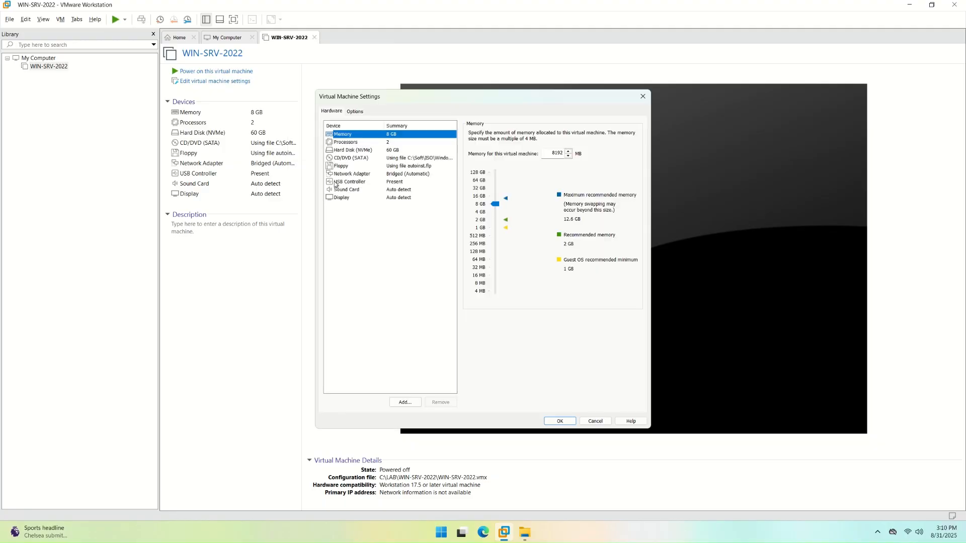
click(410, 143)
click(408, 150)
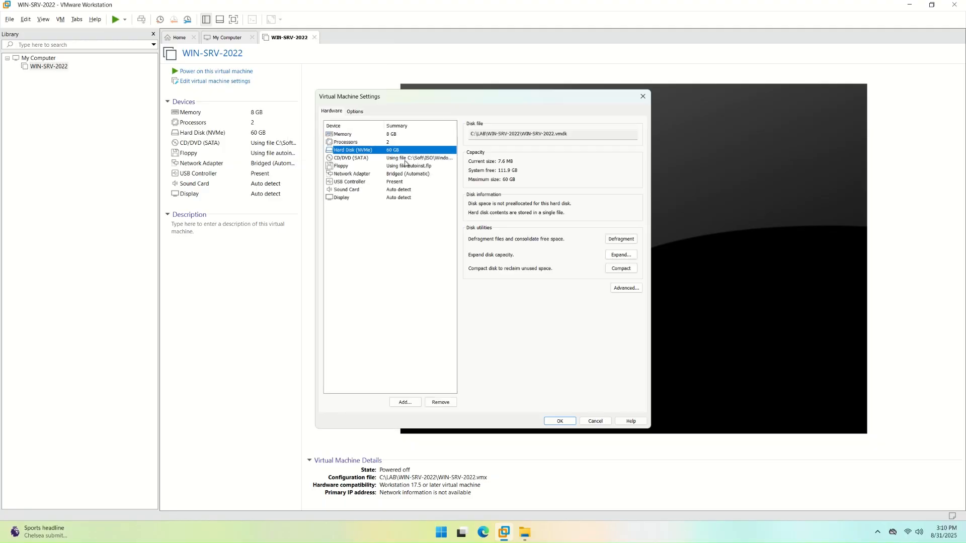
click(405, 158)
click(402, 165)
click(401, 175)
click(398, 190)
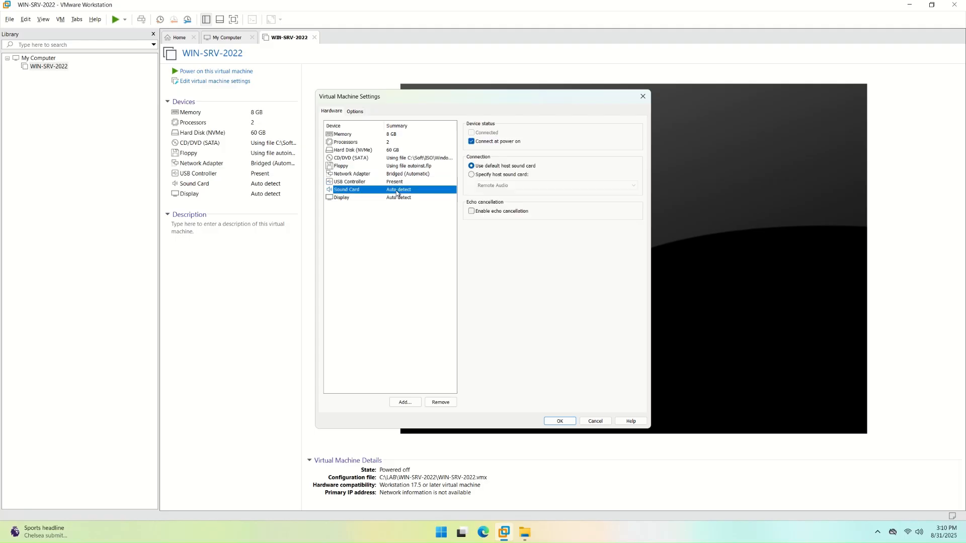
click(399, 197)
click(558, 421)
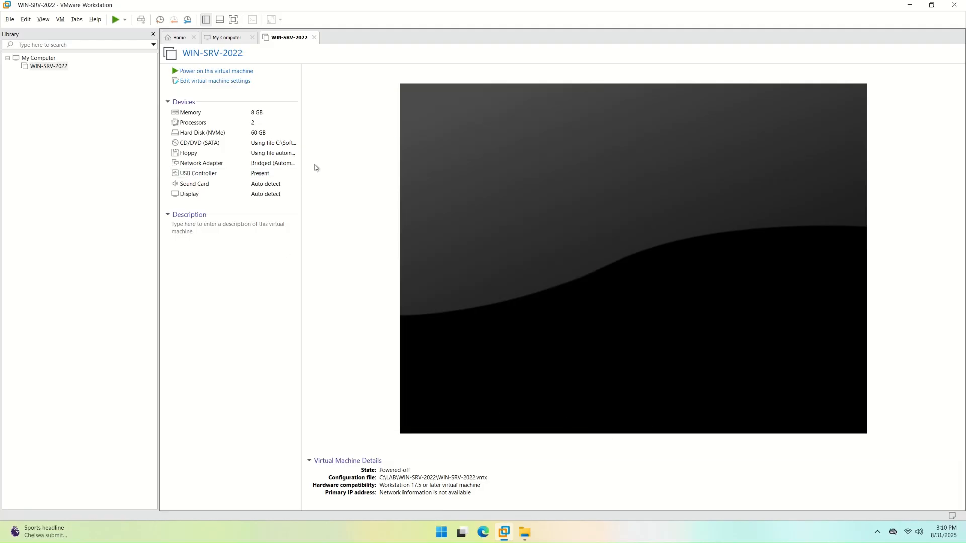
Start adding hardware to WIN-SRV-2022, look through the available hardware types, and select Hard Disk
click(223, 82)
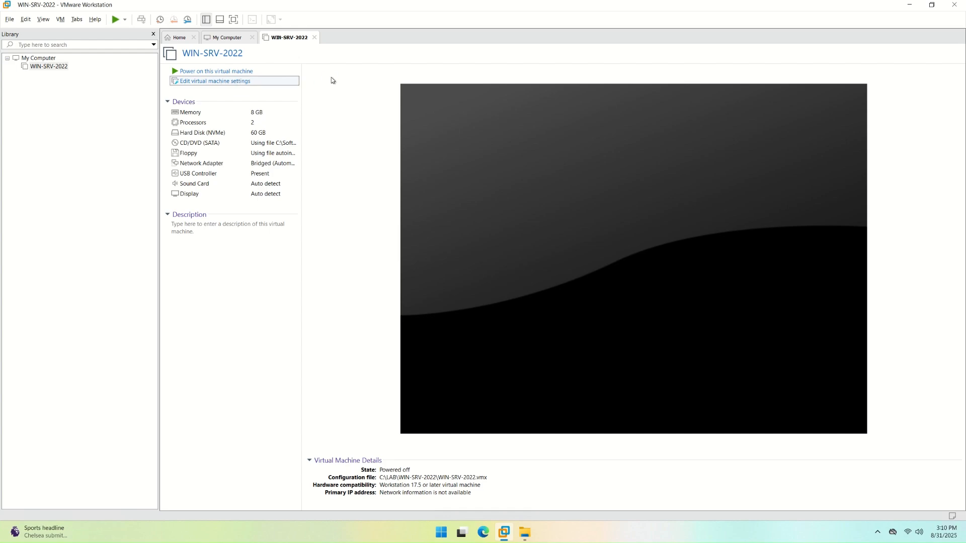
click(408, 405)
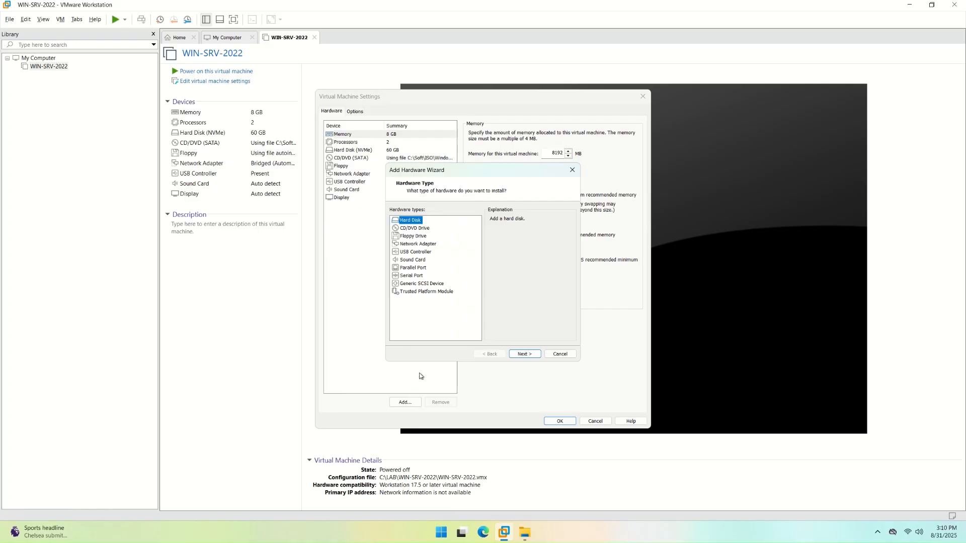
drag(458, 162, 563, 185)
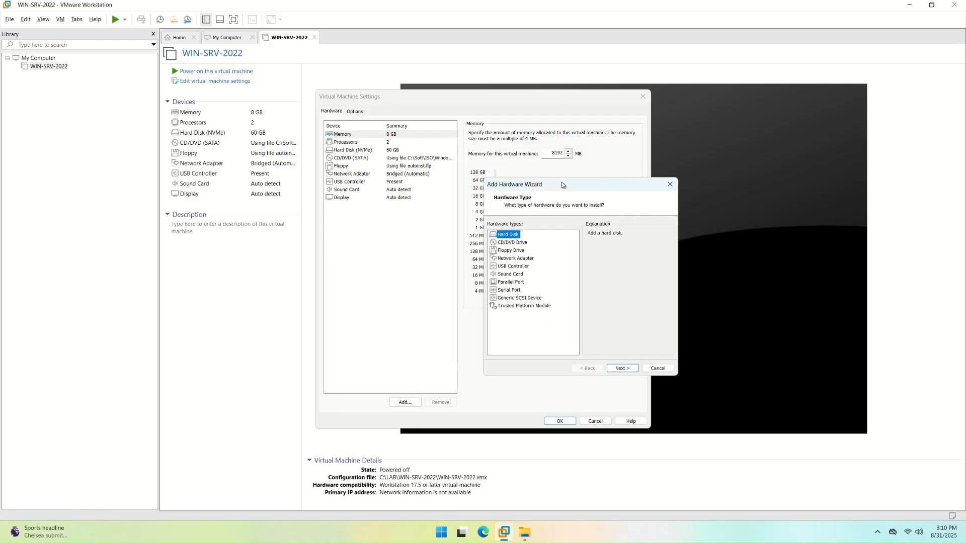
click(514, 243)
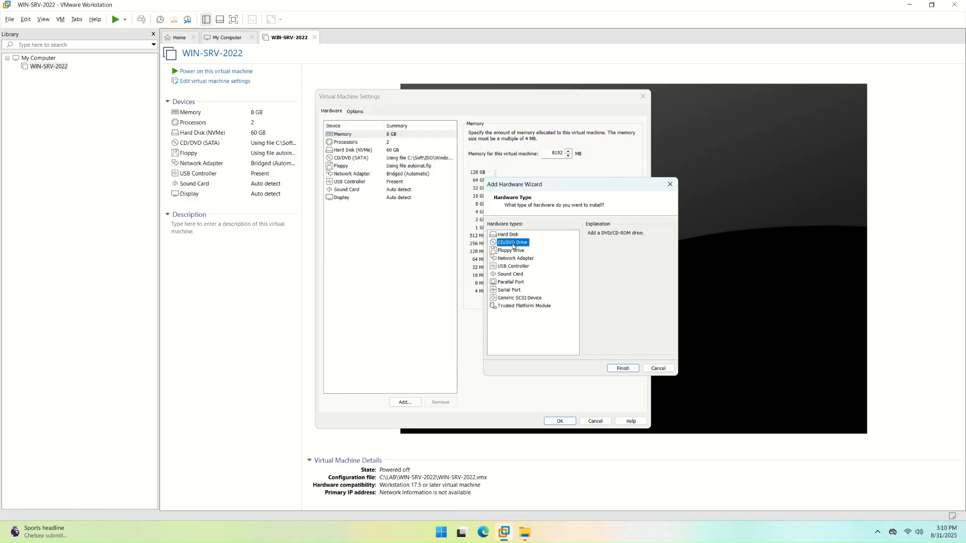
click(513, 259)
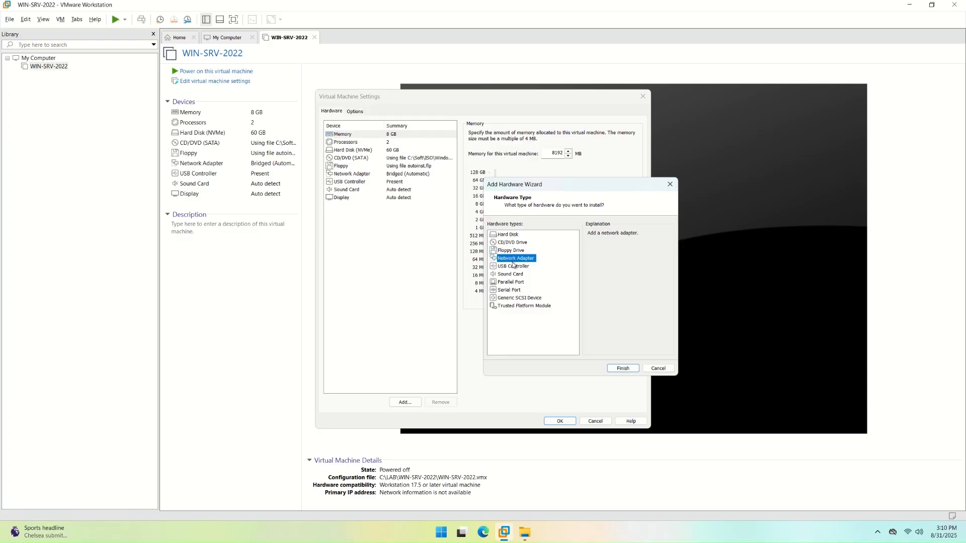
click(514, 267)
click(515, 275)
click(515, 291)
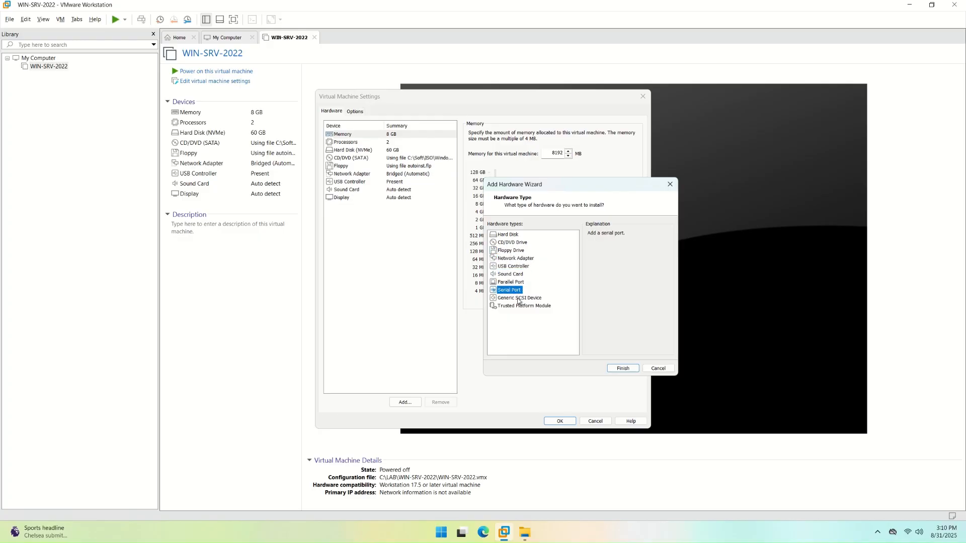
click(518, 298)
click(523, 306)
click(515, 236)
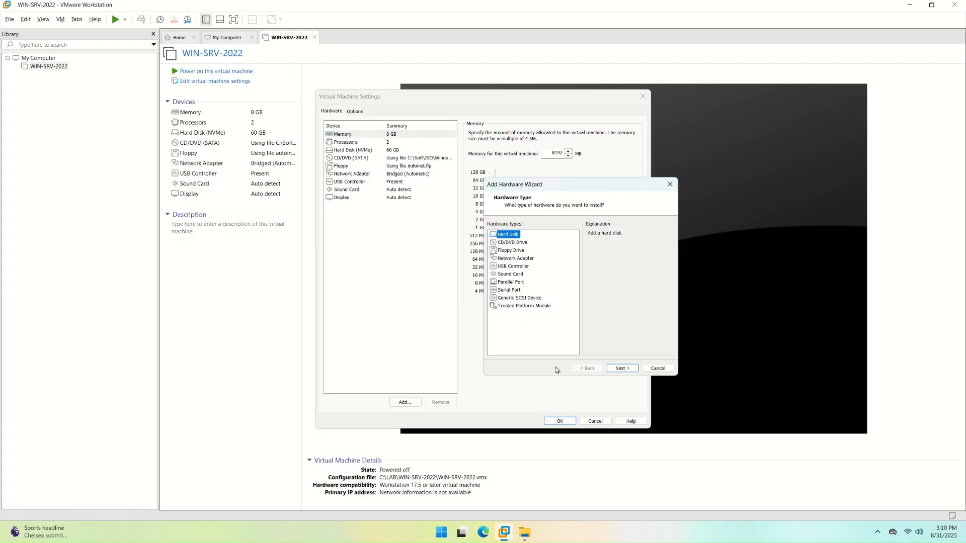
Choose NVMe as the virtual disk type and create a new virtual disk
click(623, 369)
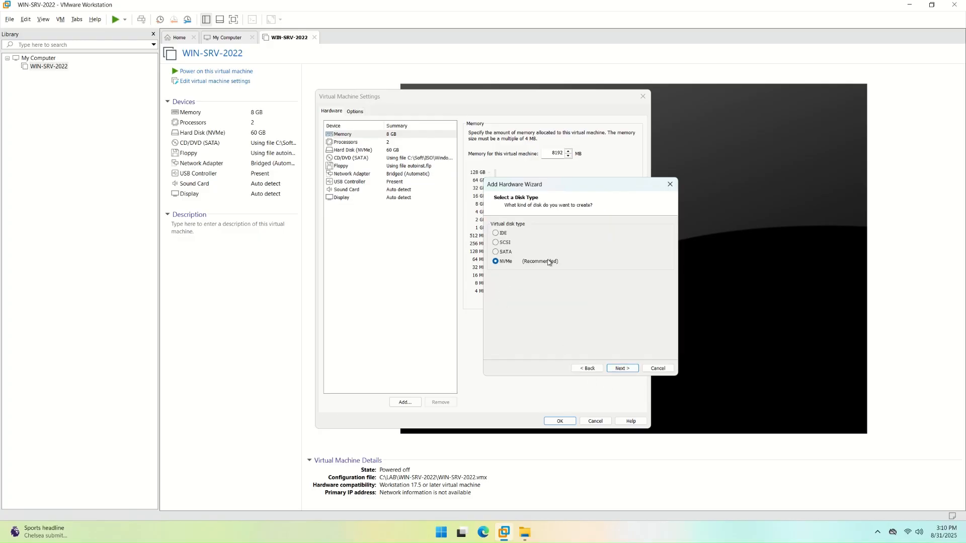
click(505, 251)
click(504, 234)
click(506, 252)
click(505, 261)
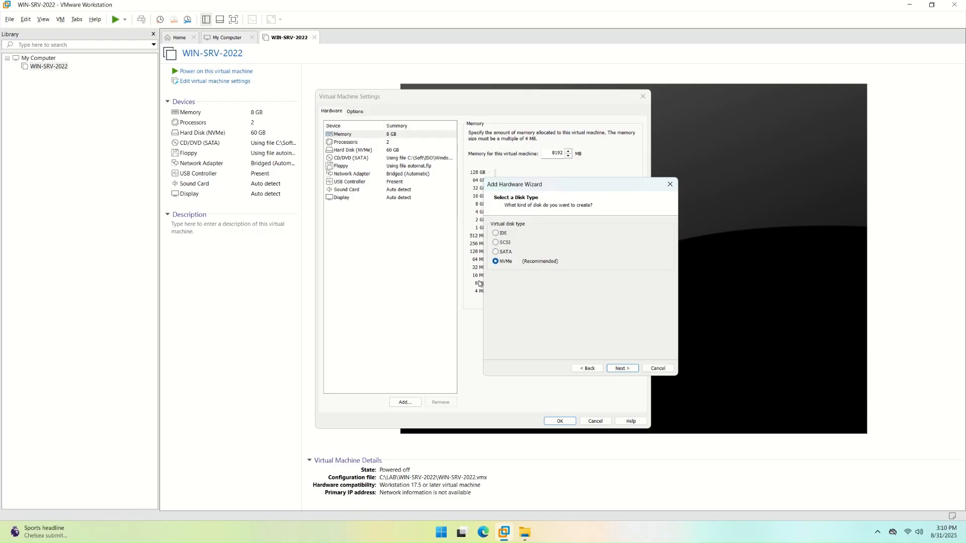
click(622, 369)
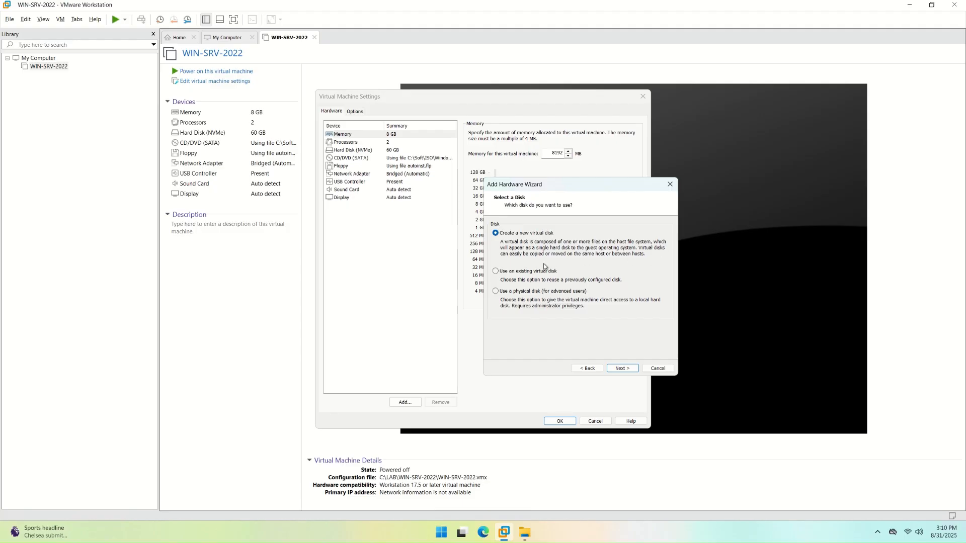
click(521, 293)
click(514, 236)
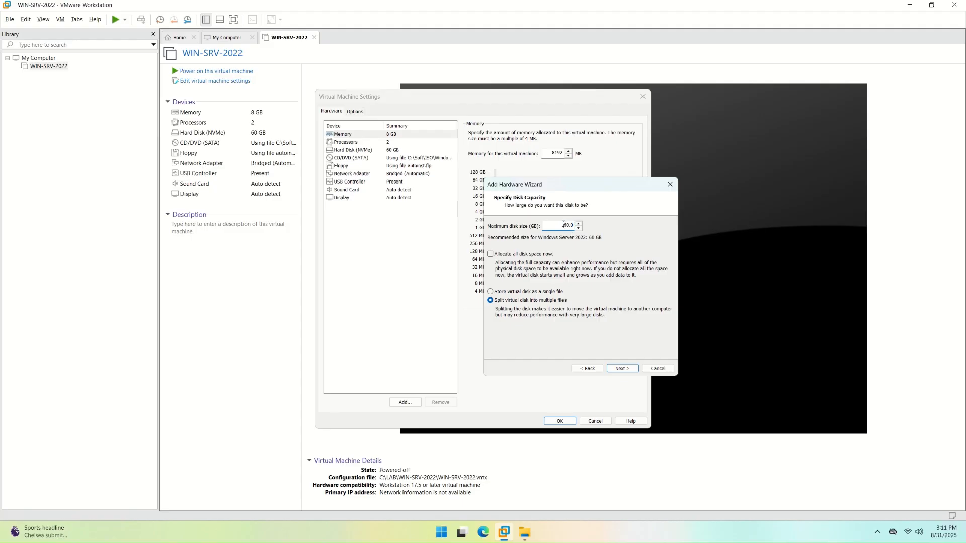
Set the new disk's maximum size to 20 GB, stored as a single file with all disk space allocated now
click(578, 228)
click(579, 228)
click(579, 228)
click(579, 229)
click(578, 224)
click(578, 224)
click(533, 293)
click(503, 257)
click(622, 368)
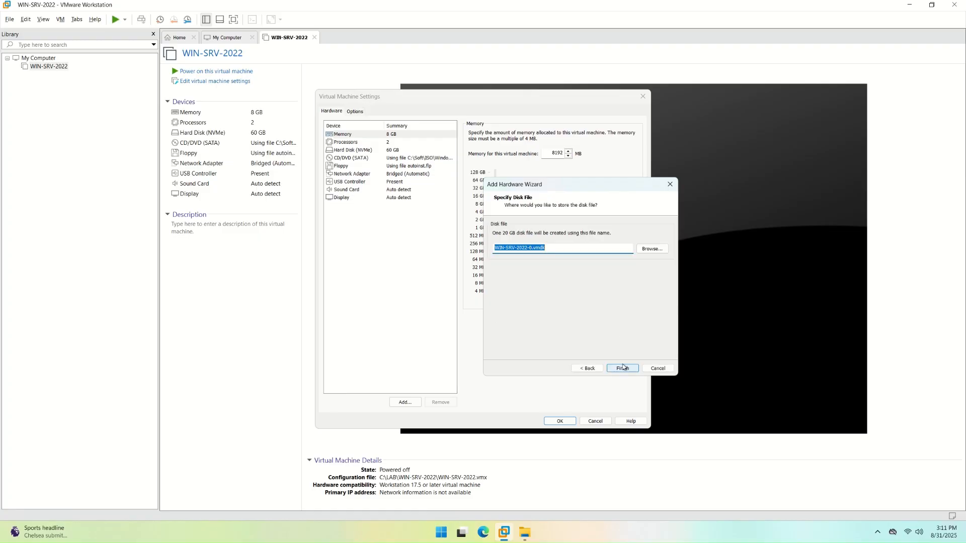
Check the new disk's file name and browse for its storage location in the C:\LAB\WIN-SRV-2022 folder
click(571, 251)
drag(538, 253, 482, 254)
click(594, 251)
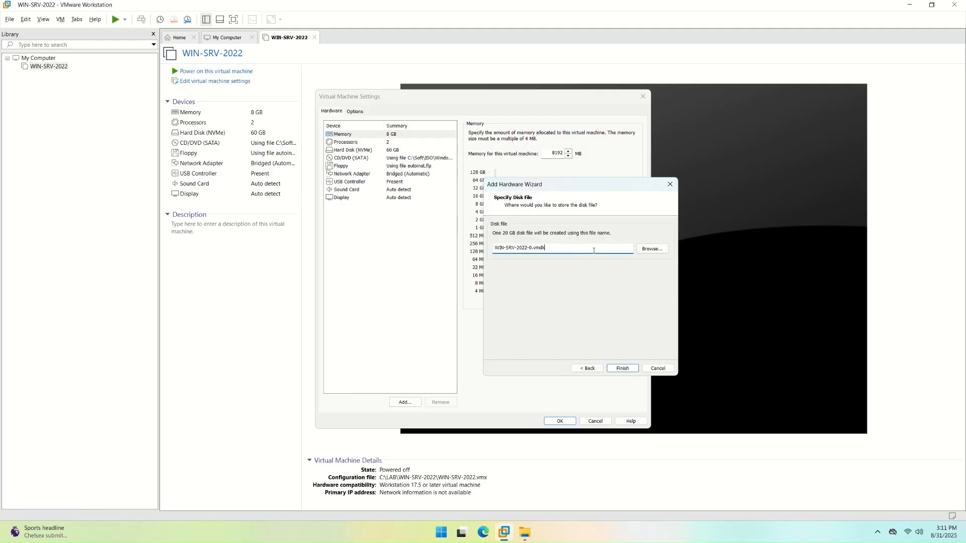
click(653, 249)
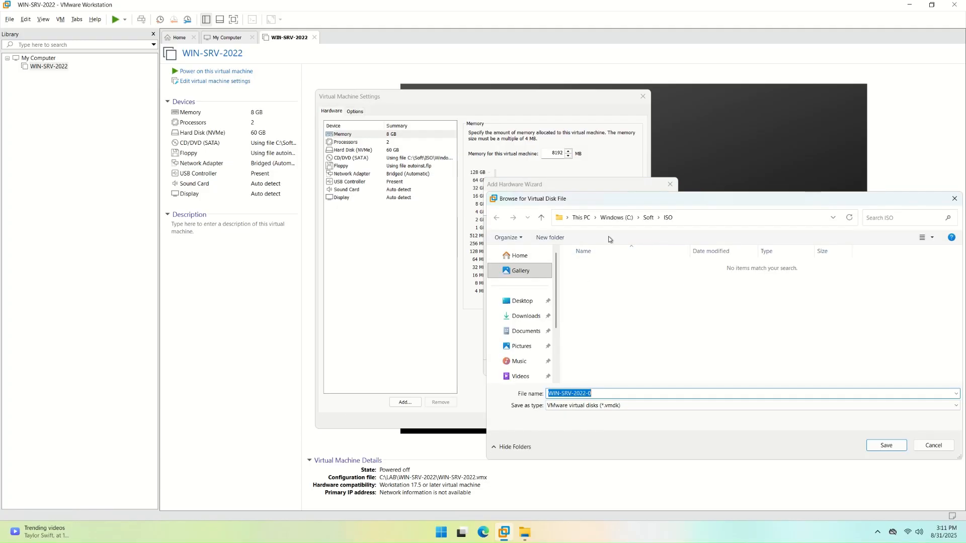
click(615, 217)
click(599, 299)
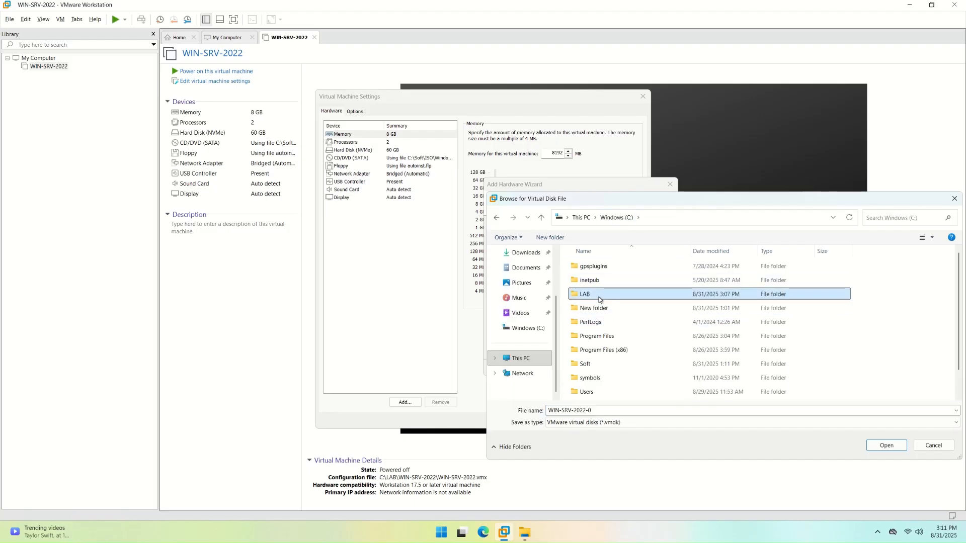
double_click(599, 299)
click(607, 272)
double_click(607, 272)
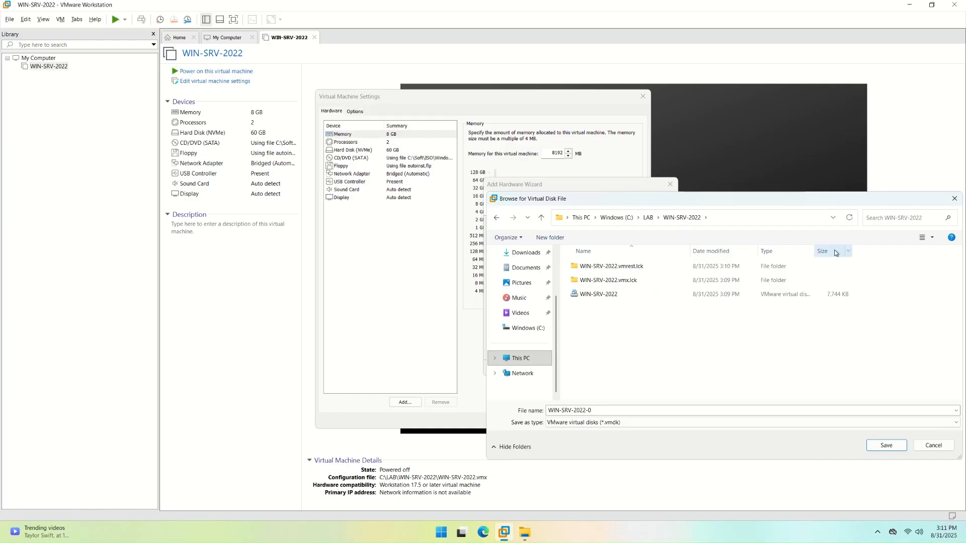
Adjust the file list's Size and Type columns to read the existing disk file's details, and cancel the browsing
drag(851, 250, 903, 249)
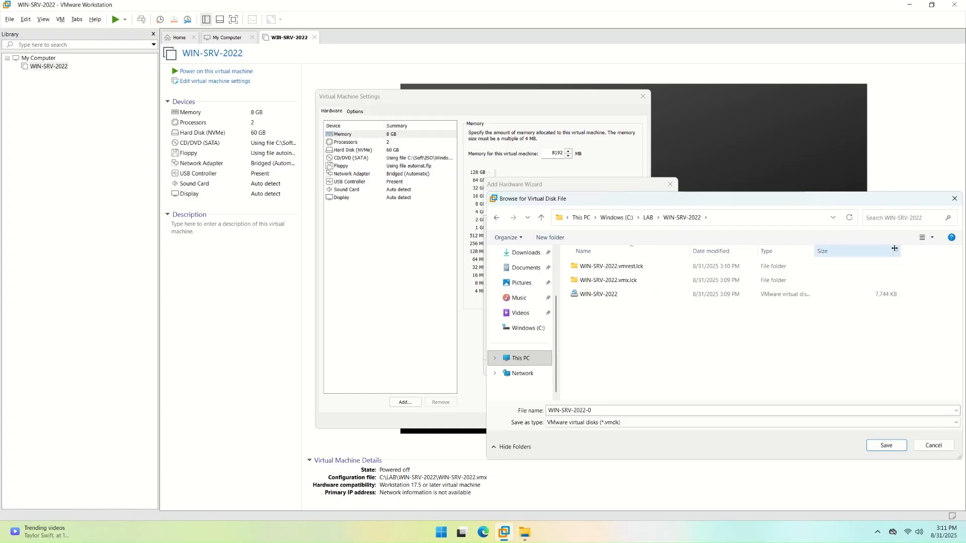
drag(815, 250, 851, 251)
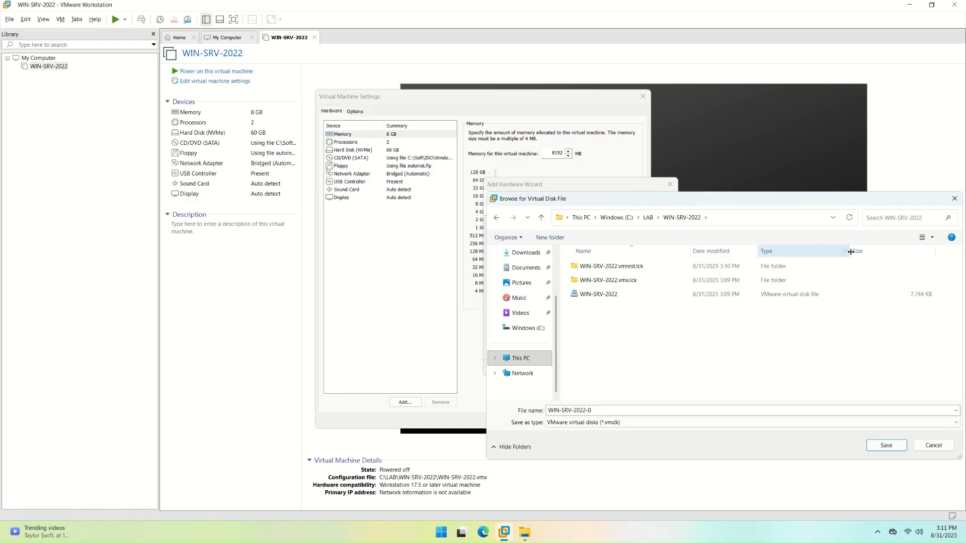
drag(937, 251, 884, 253)
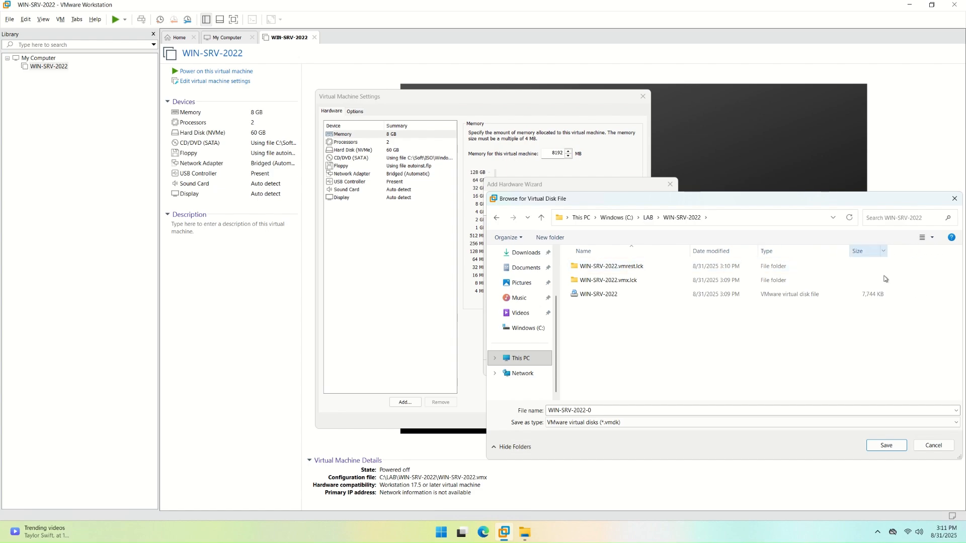
click(948, 447)
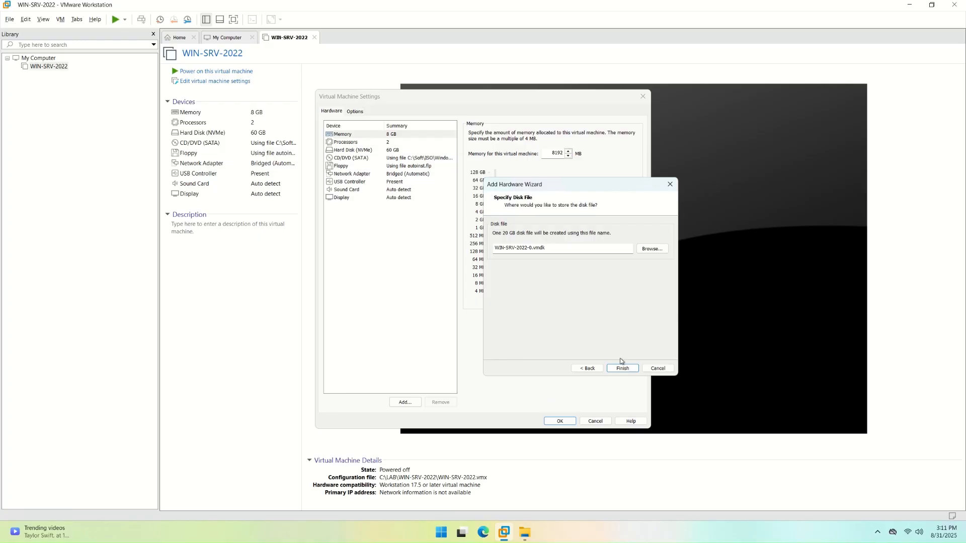
Finish adding the new disk with the file name WIN-SRV-2022-0.vmdk and save the virtual machine settings
click(623, 369)
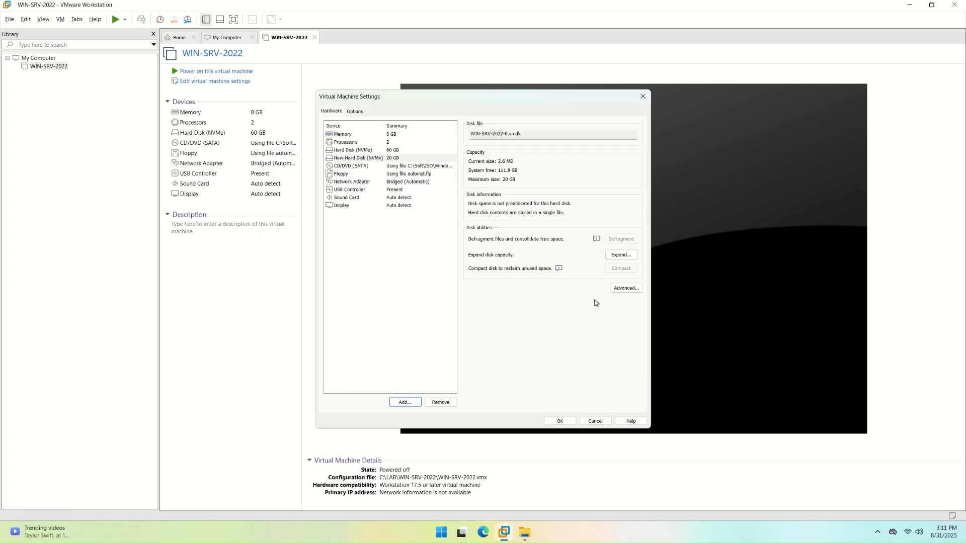
click(392, 150)
click(560, 422)
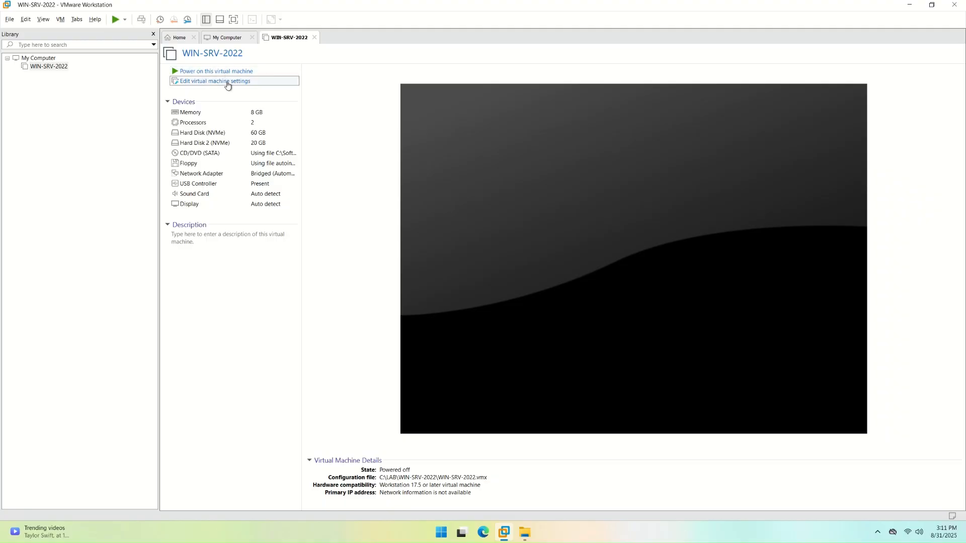
Open the directory of WIN-SRV-2022 in File Explorer, check its path and the WIN-SRV-2022-0 disk file, and close the window
click(55, 66)
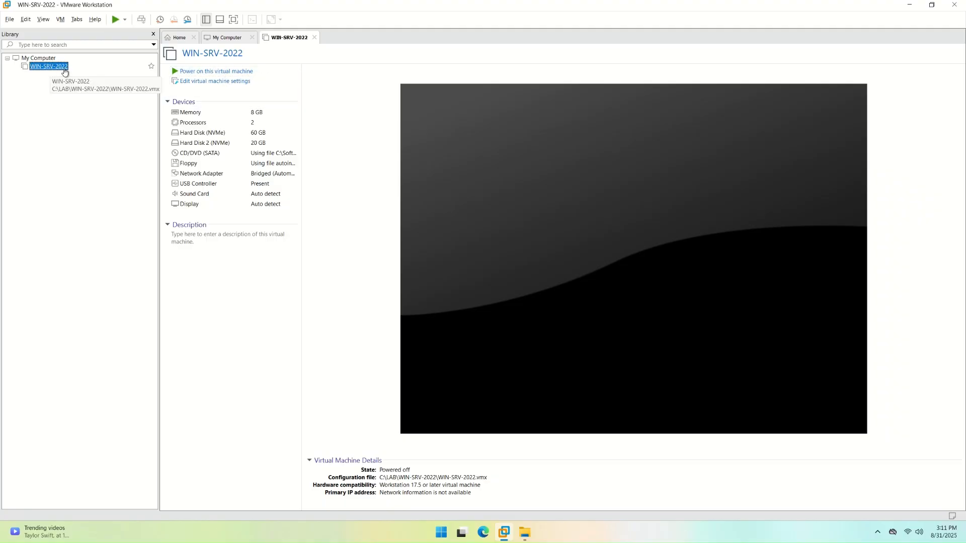
right_click(60, 67)
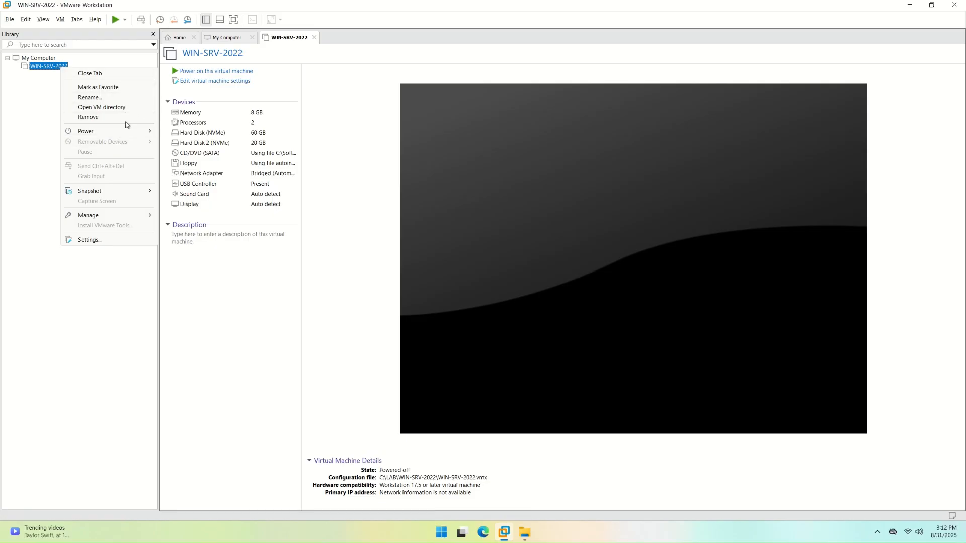
click(123, 108)
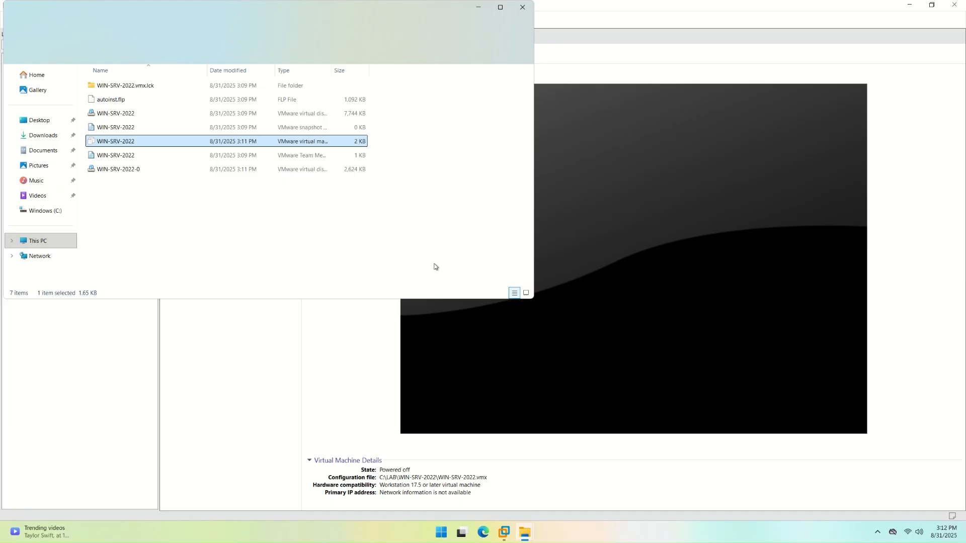
drag(354, 22, 605, 171)
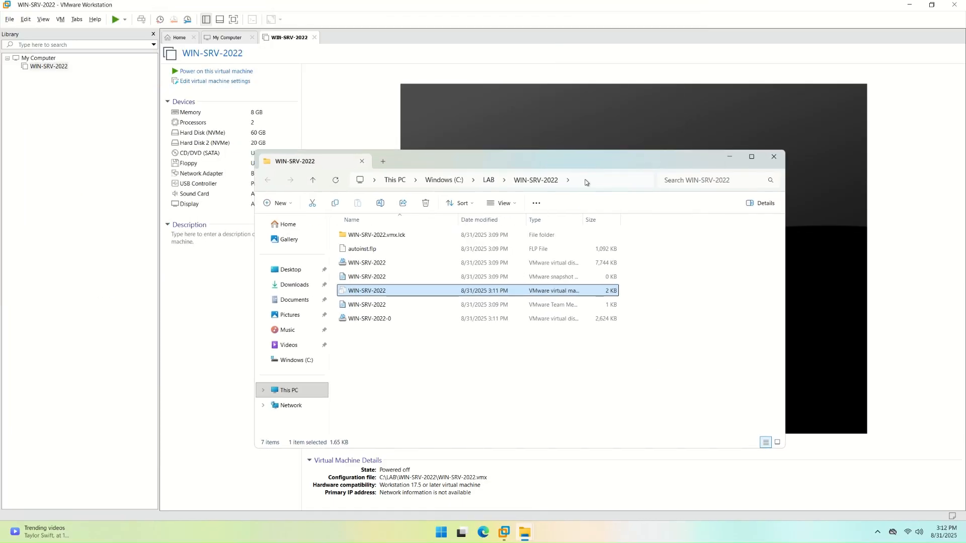
click(601, 183)
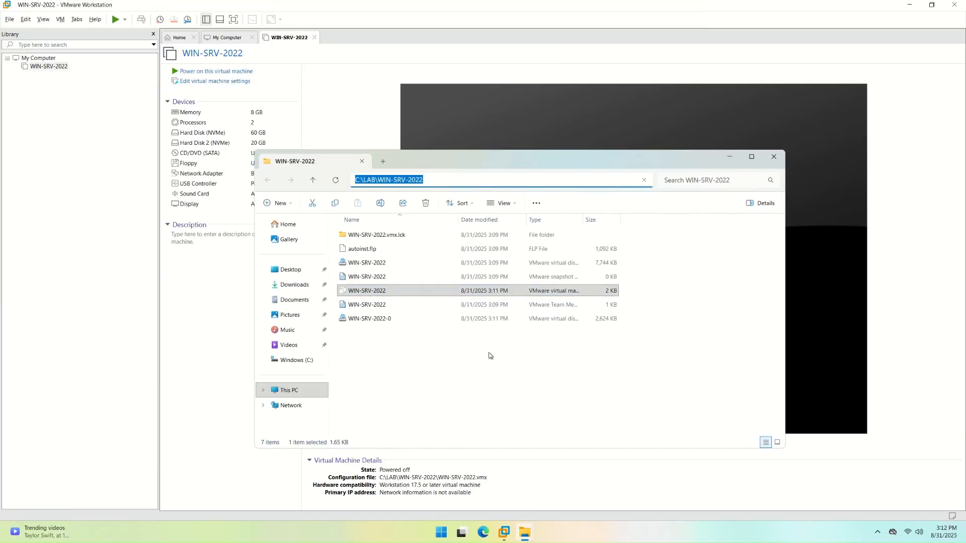
click(482, 377)
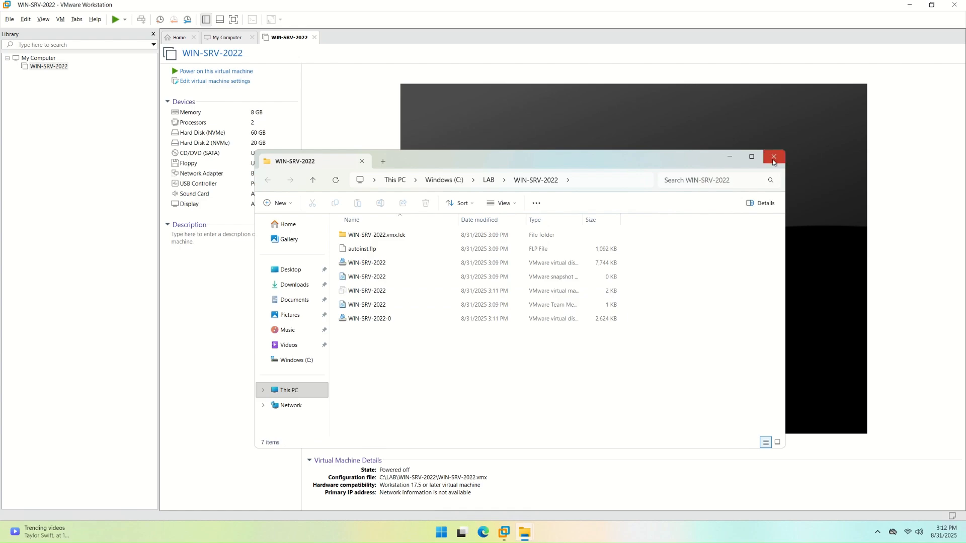
click(375, 319)
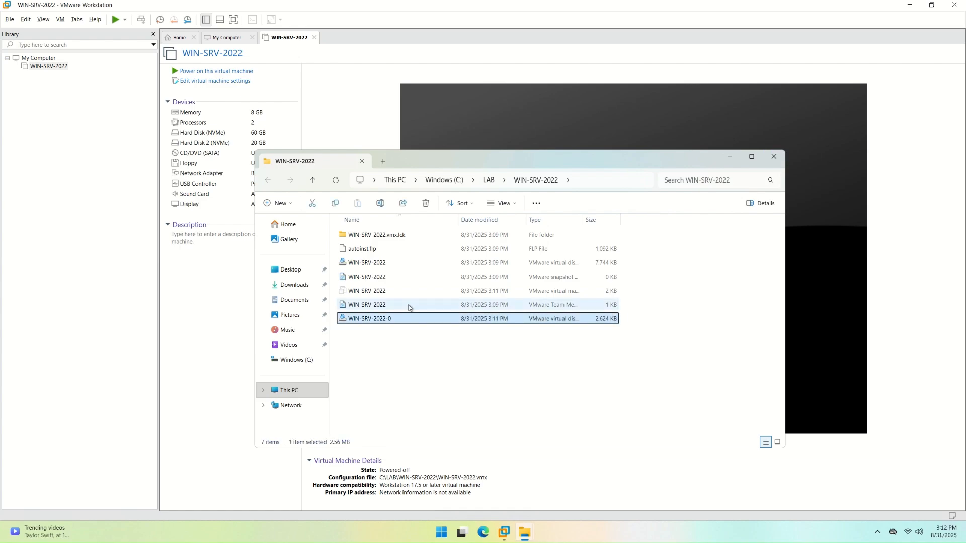
click(774, 157)
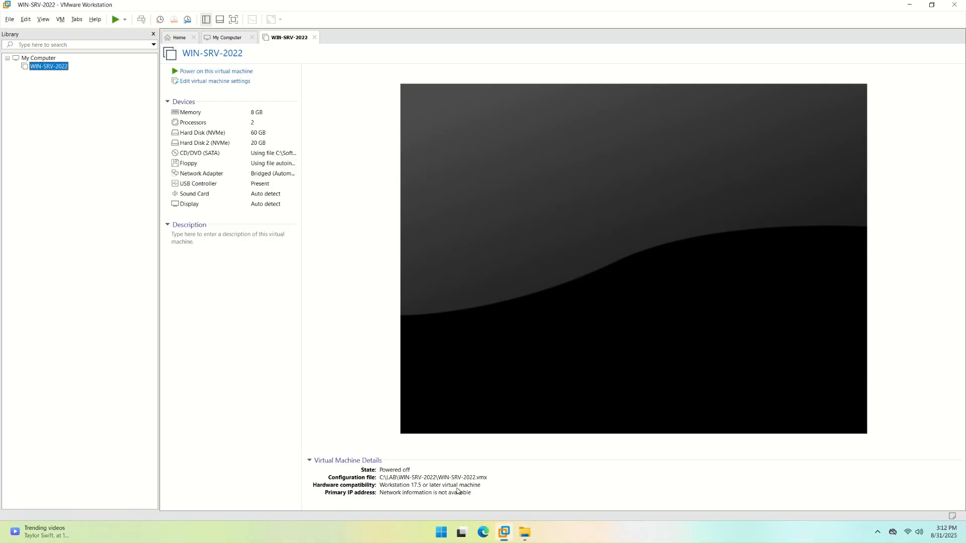
Switch to the File Explorer window showing the LAB folder, examine all files inside WIN-SRV-2022, and close the window
click(524, 532)
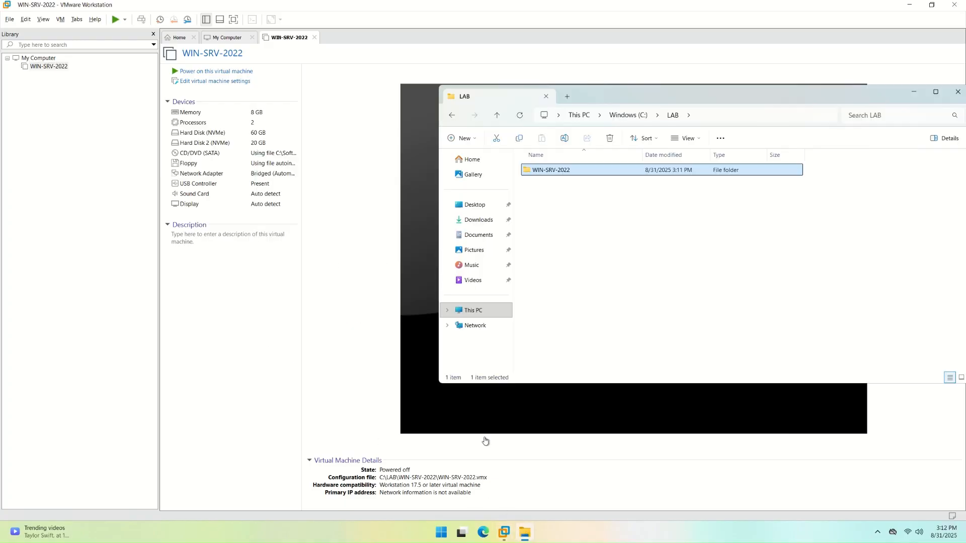
double_click(593, 171)
drag(645, 304, 560, 159)
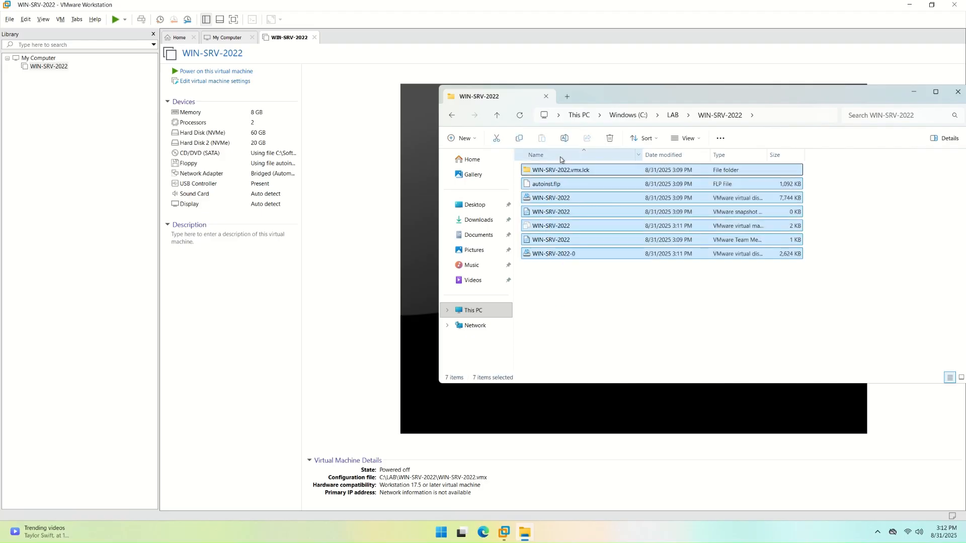
click(783, 318)
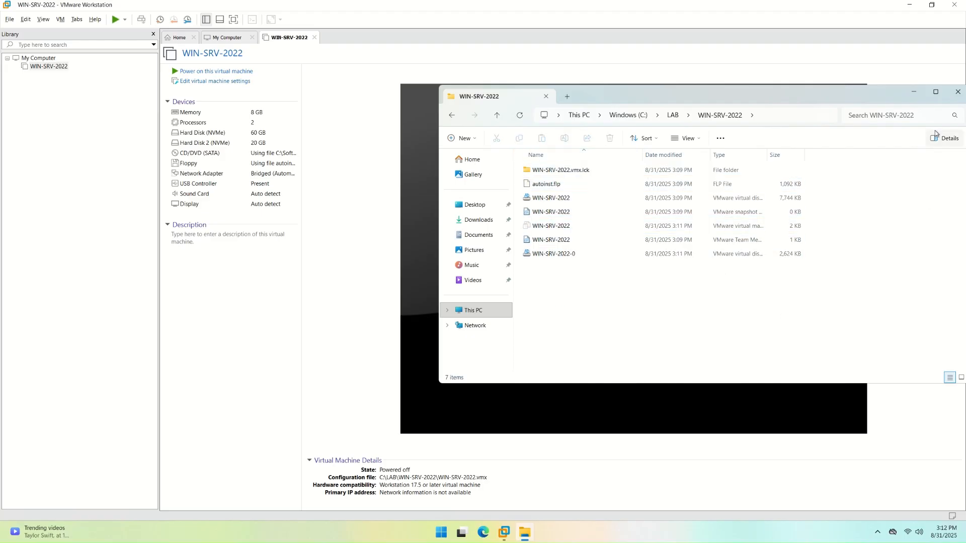
click(958, 94)
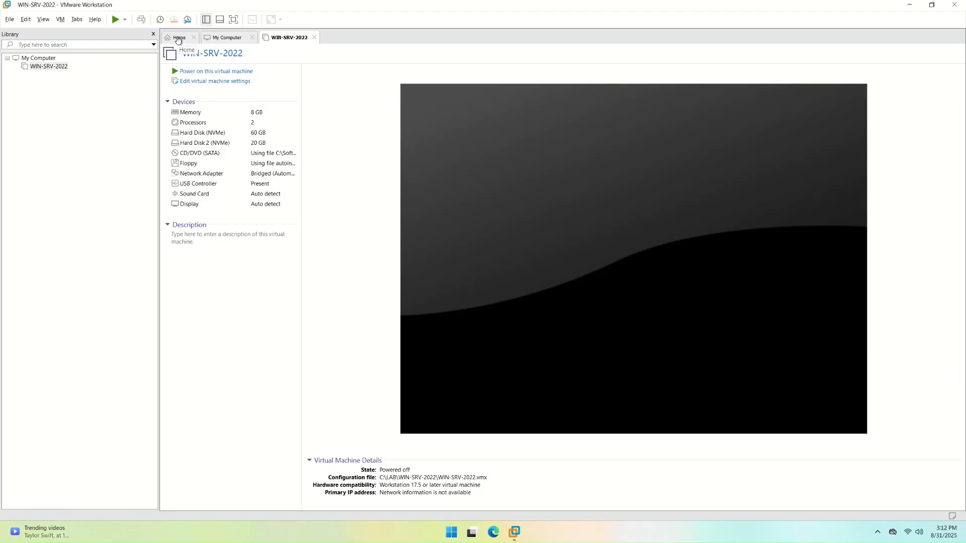